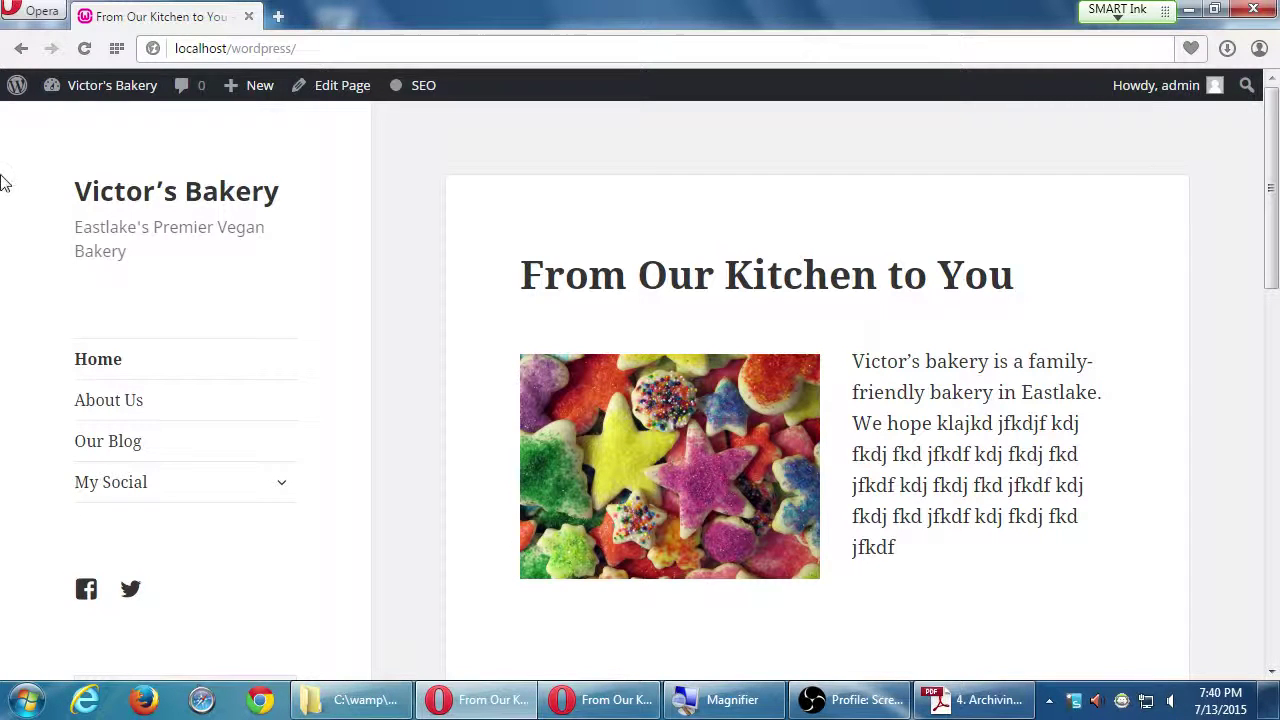
# - Show the Victor's Bakery admin-bar dropdown from the site's public home page
pyautogui.moveTo(101, 106)
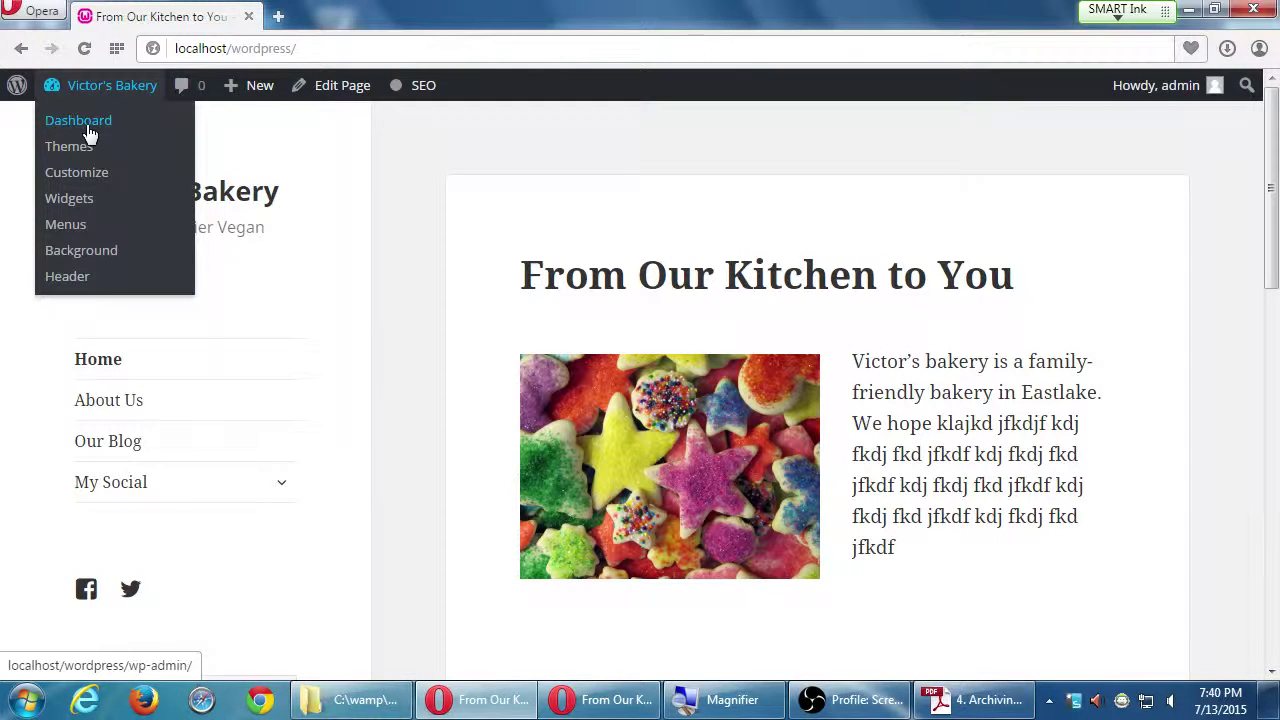
# - Go to the Victor's Bakery dashboard and view Plugins > Installed Plugins, listing 6 plugins
pyautogui.click(88, 133)
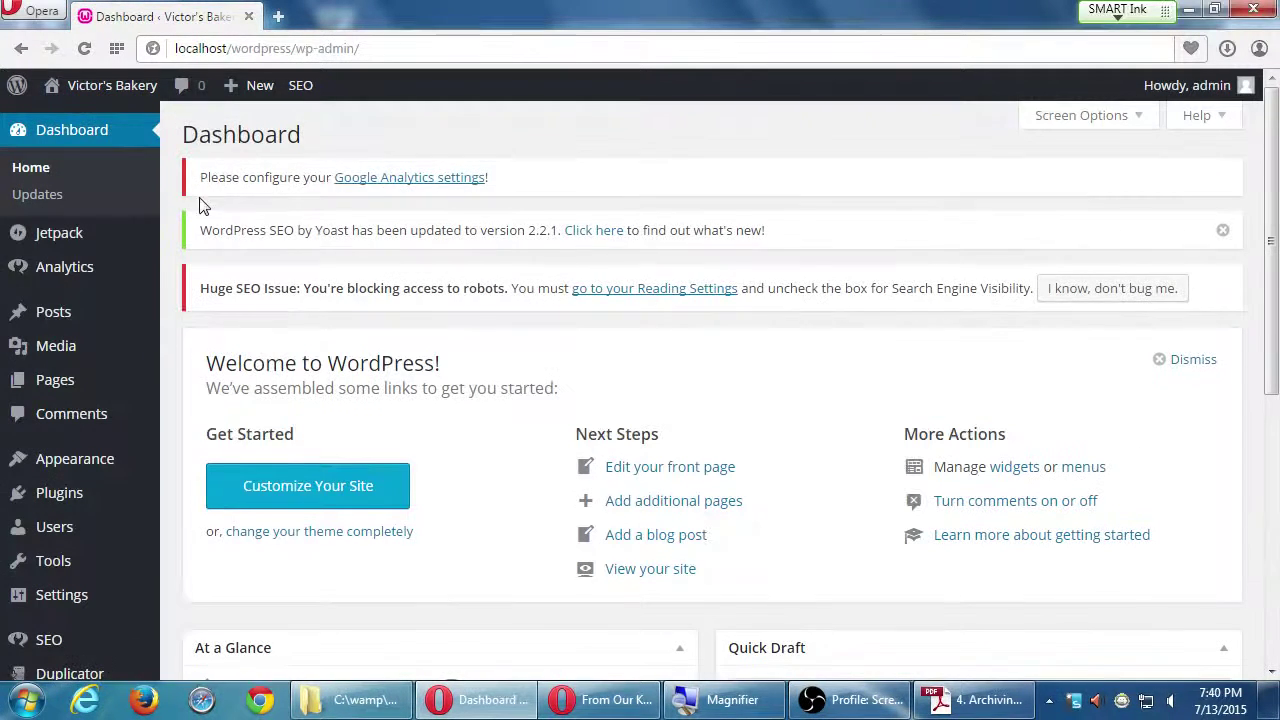
pyautogui.moveTo(98, 494)
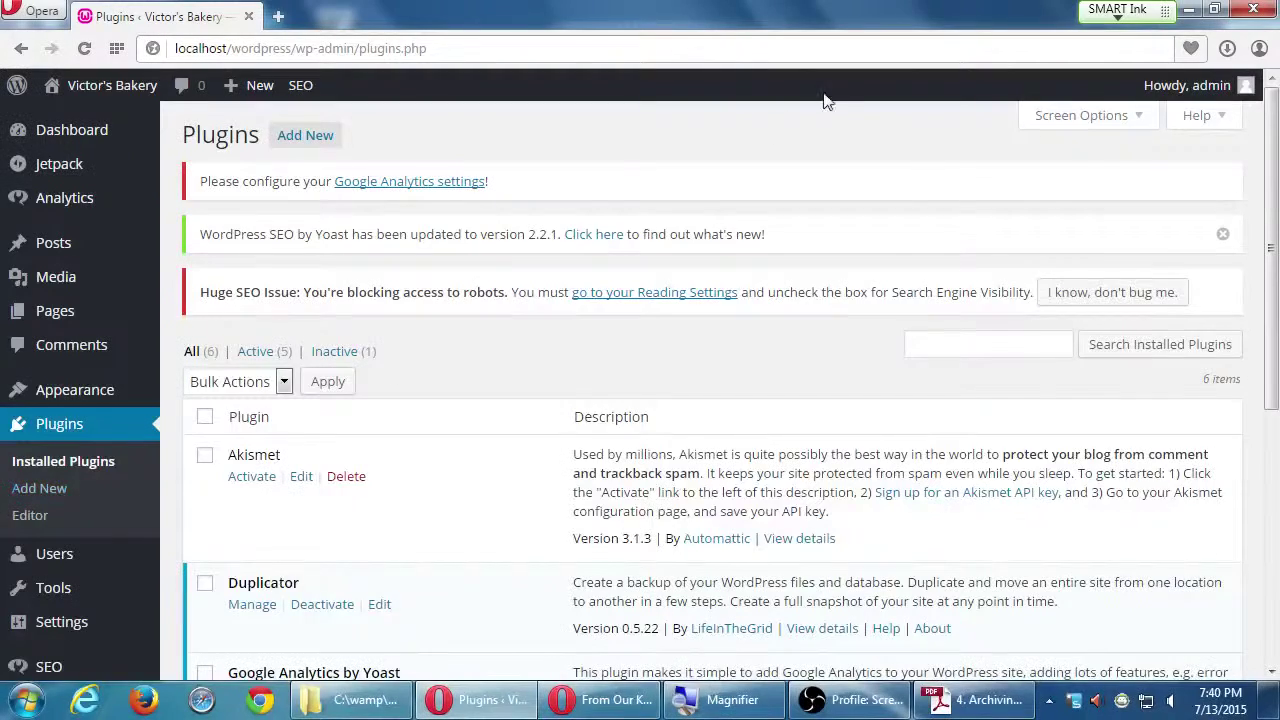
pyautogui.scroll(-1, 890, 170)
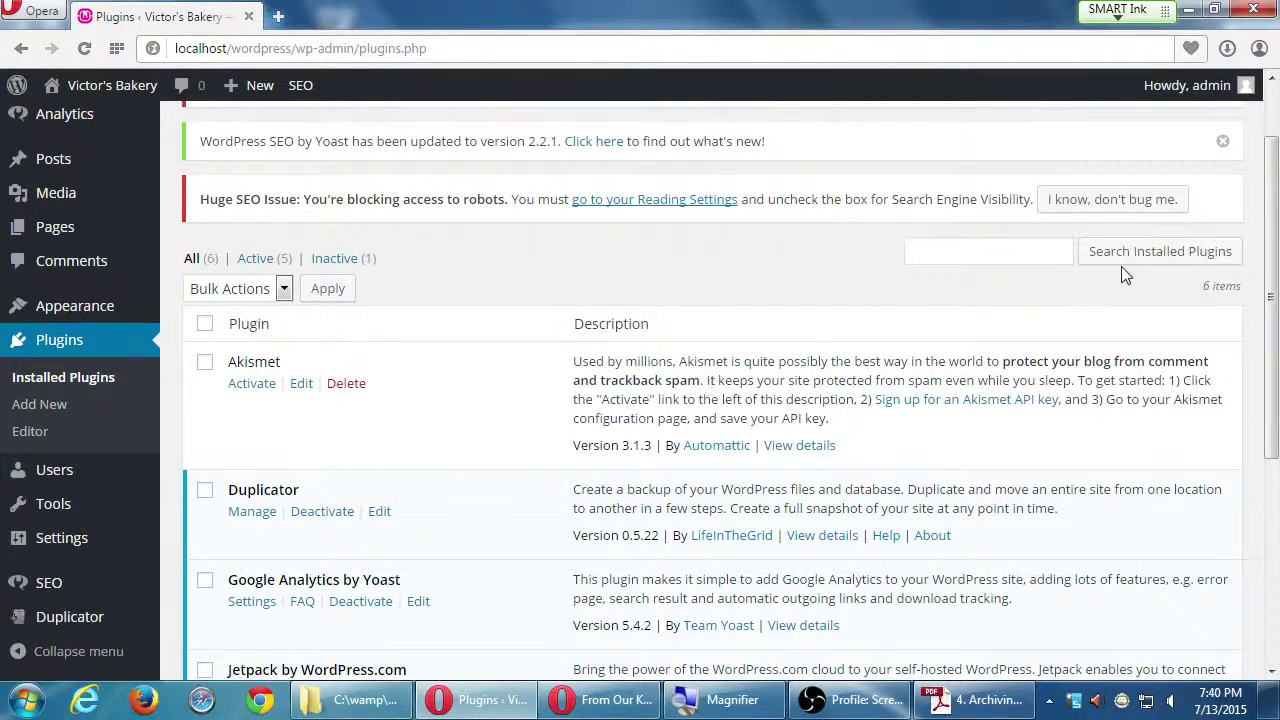
pyautogui.moveTo(1270, 228); pyautogui.dragTo(1268, 435)
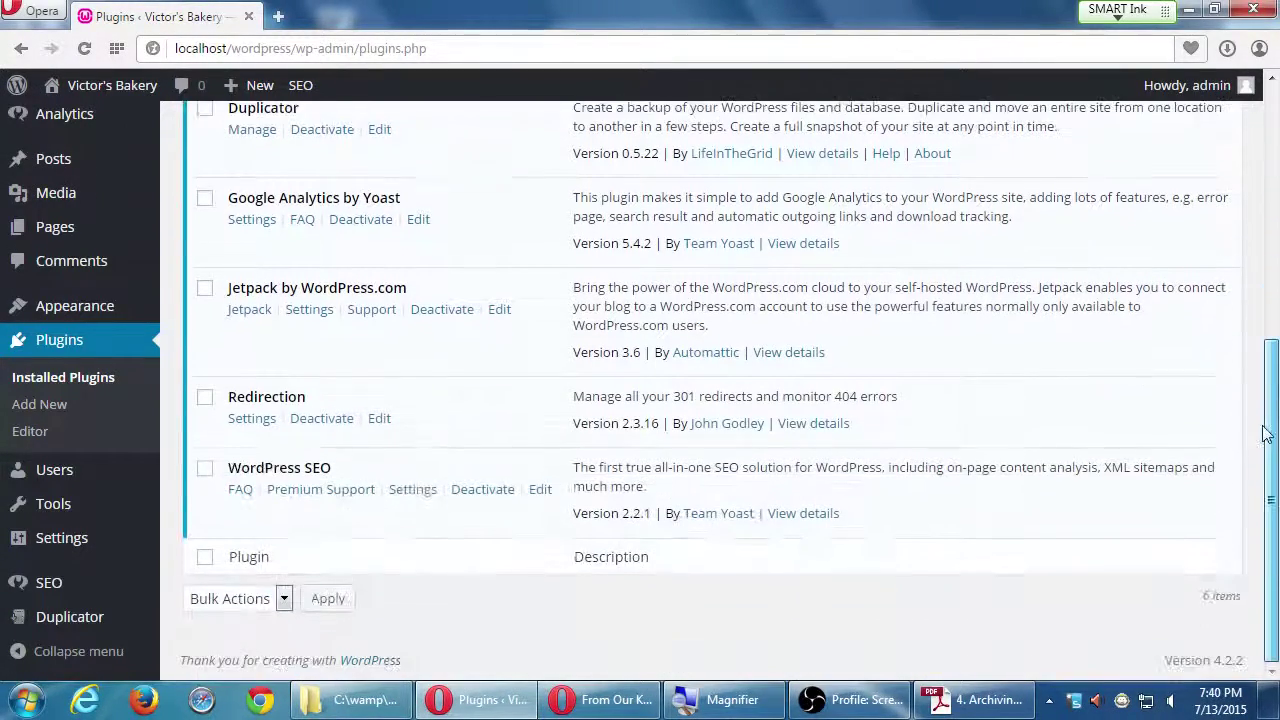
pyautogui.scroll(2, 900, 360)
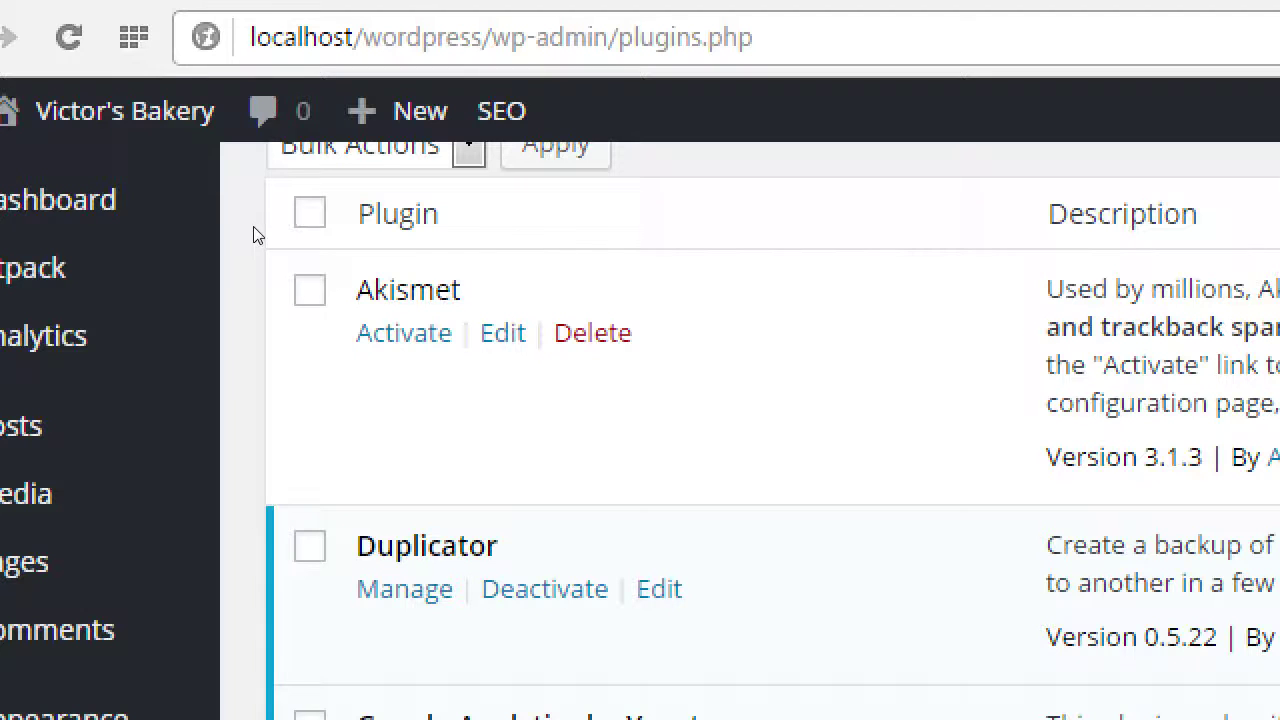
pyautogui.scroll(-4, 256, 235)
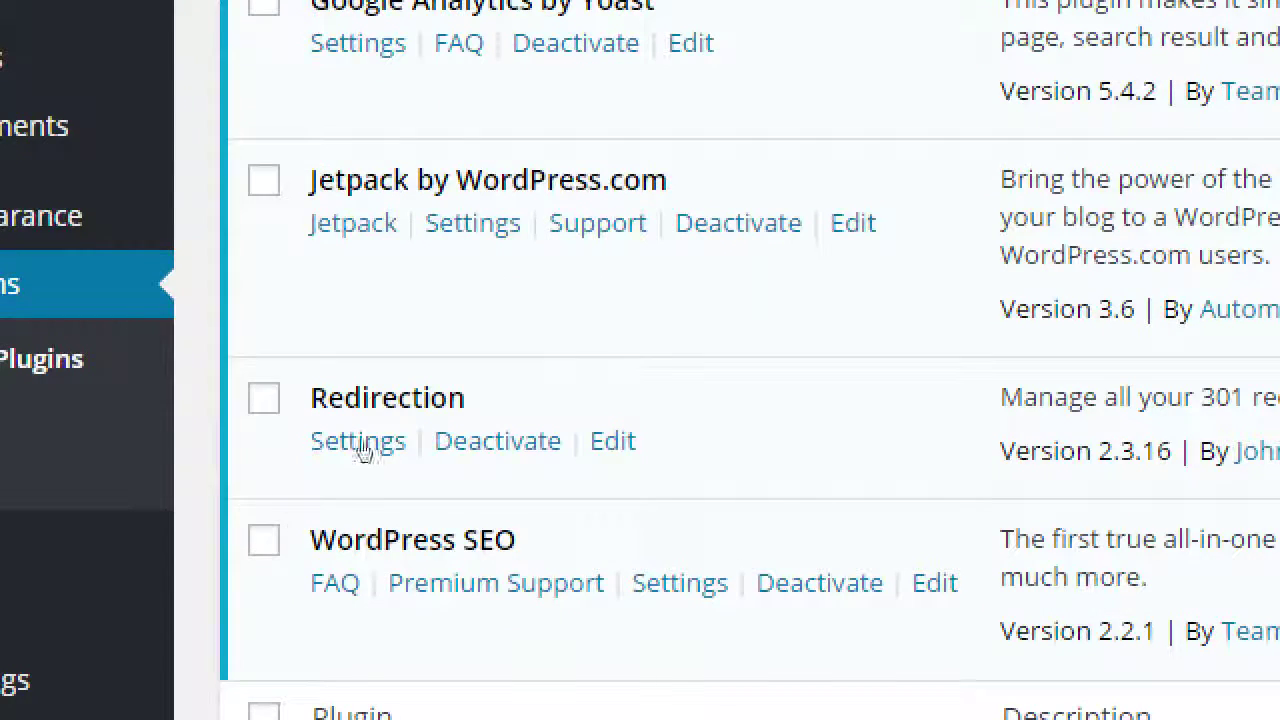
pyautogui.scroll(8, 310, 343)
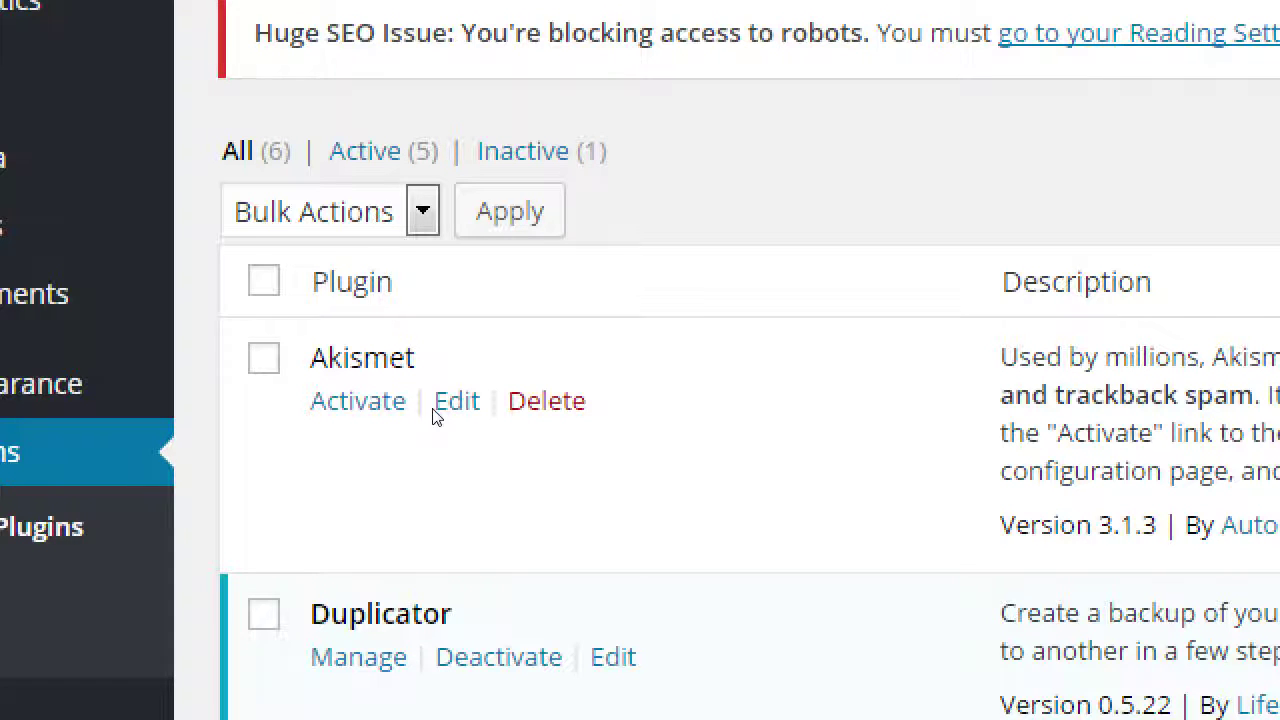
pyautogui.scroll(1, 380, 420)
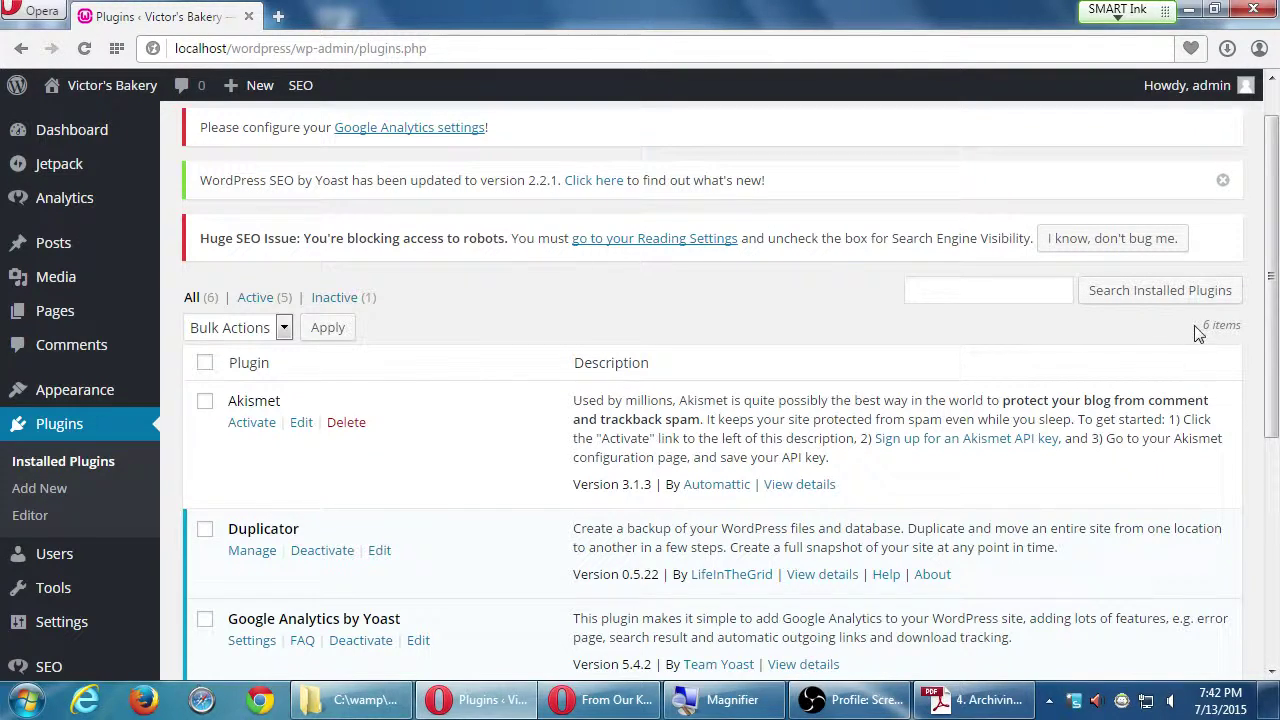
pyautogui.moveTo(1199, 333); pyautogui.dragTo(1250, 690)
pyautogui.click(1273, 578)
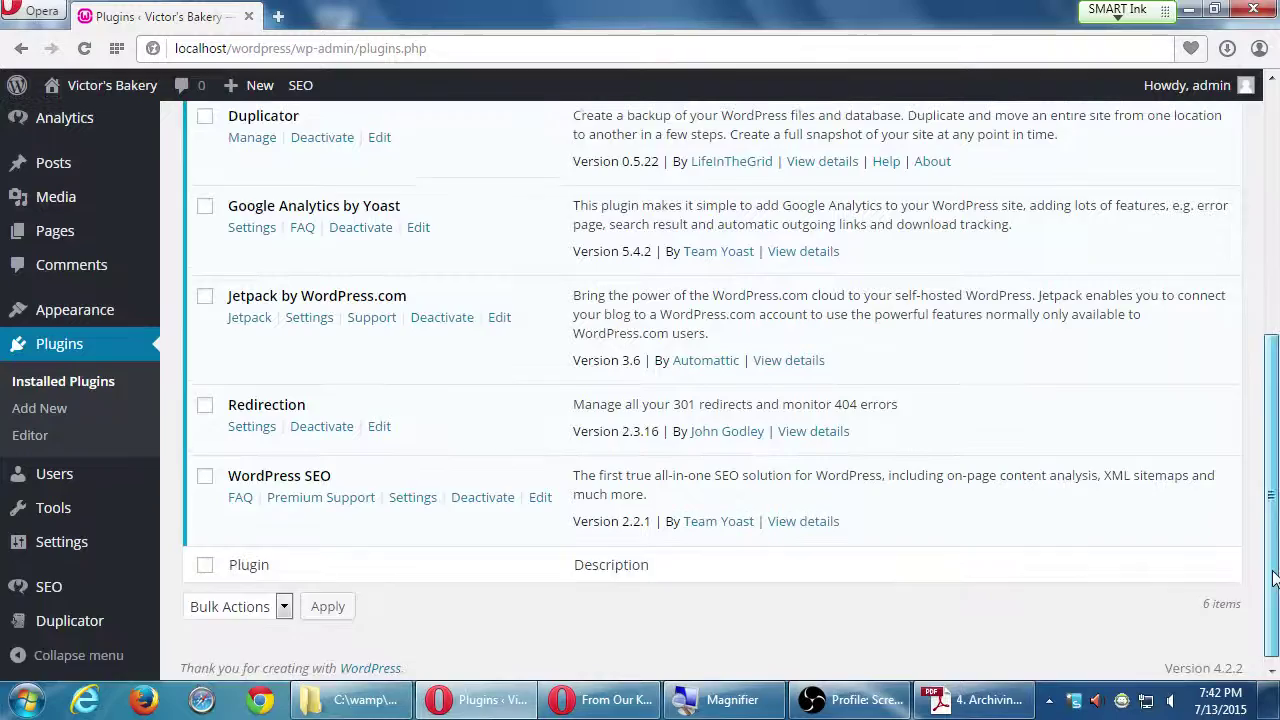
pyautogui.moveTo(1273, 578); pyautogui.dragTo(1268, 507)
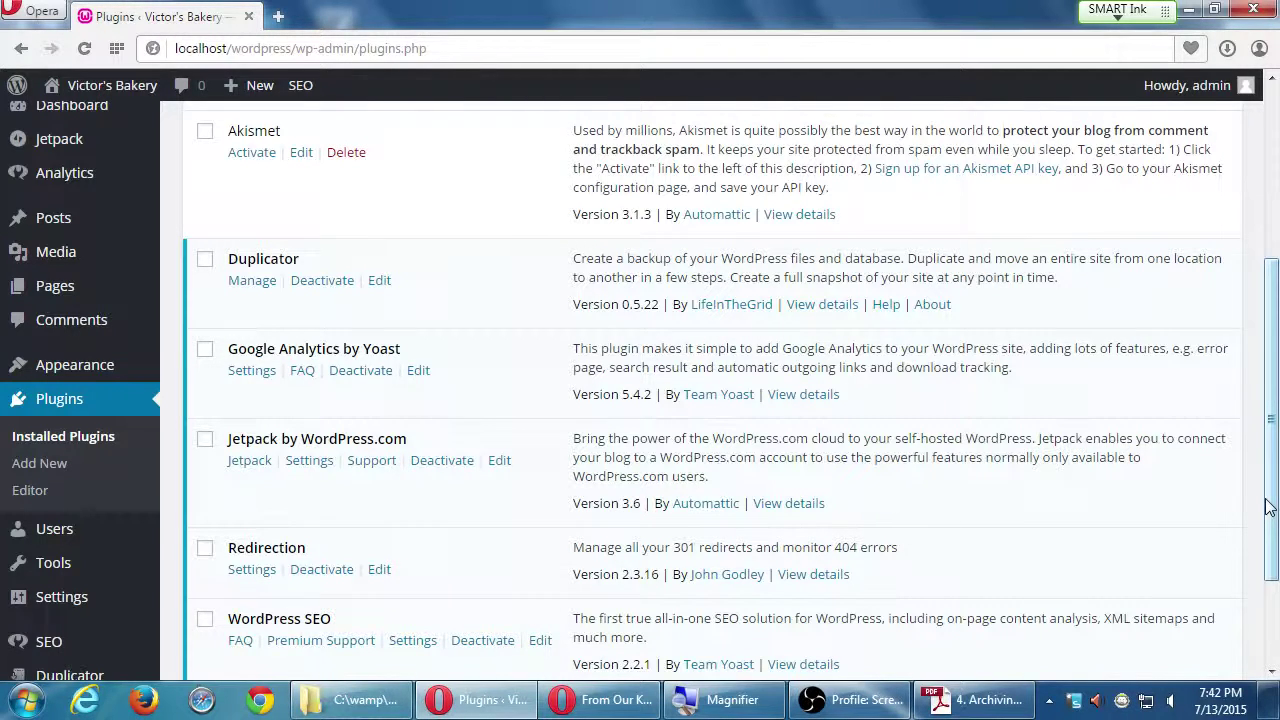
# - Close the Duplicator archiving notes and open the '5. Intro to the eCommerce Plugin' PDF
pyautogui.click(975, 699)
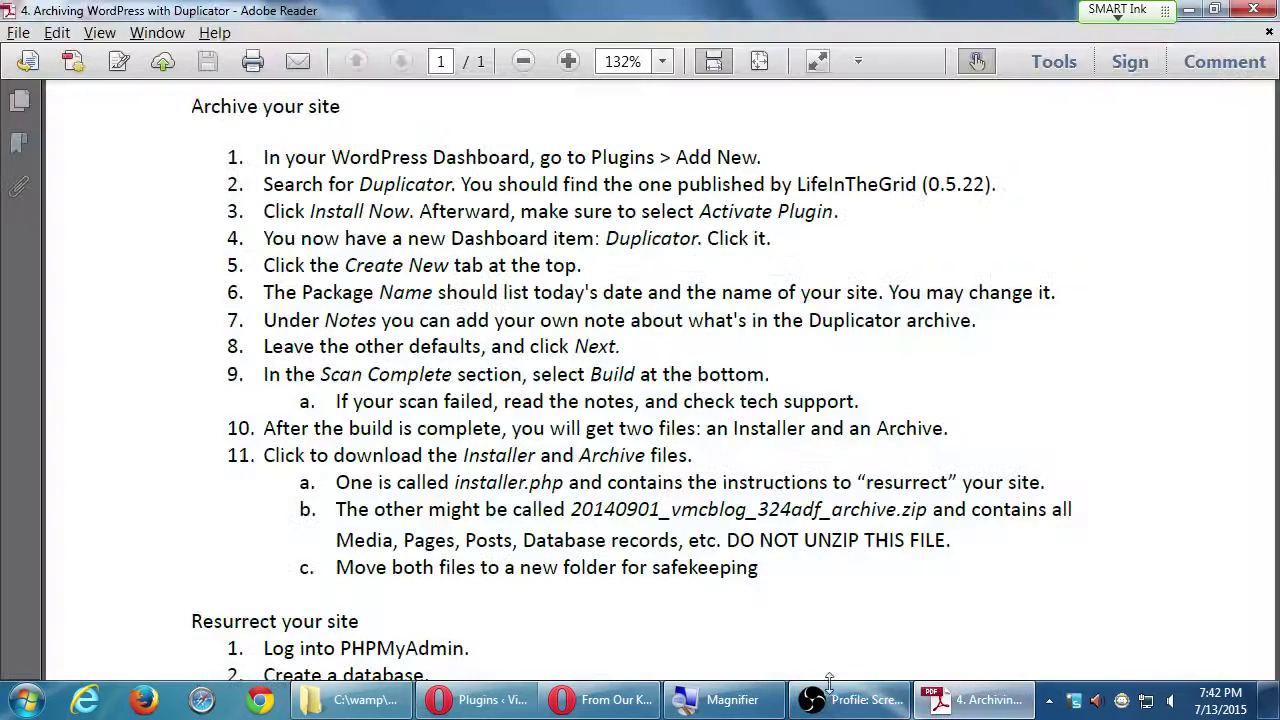
pyautogui.click(1266, 9)
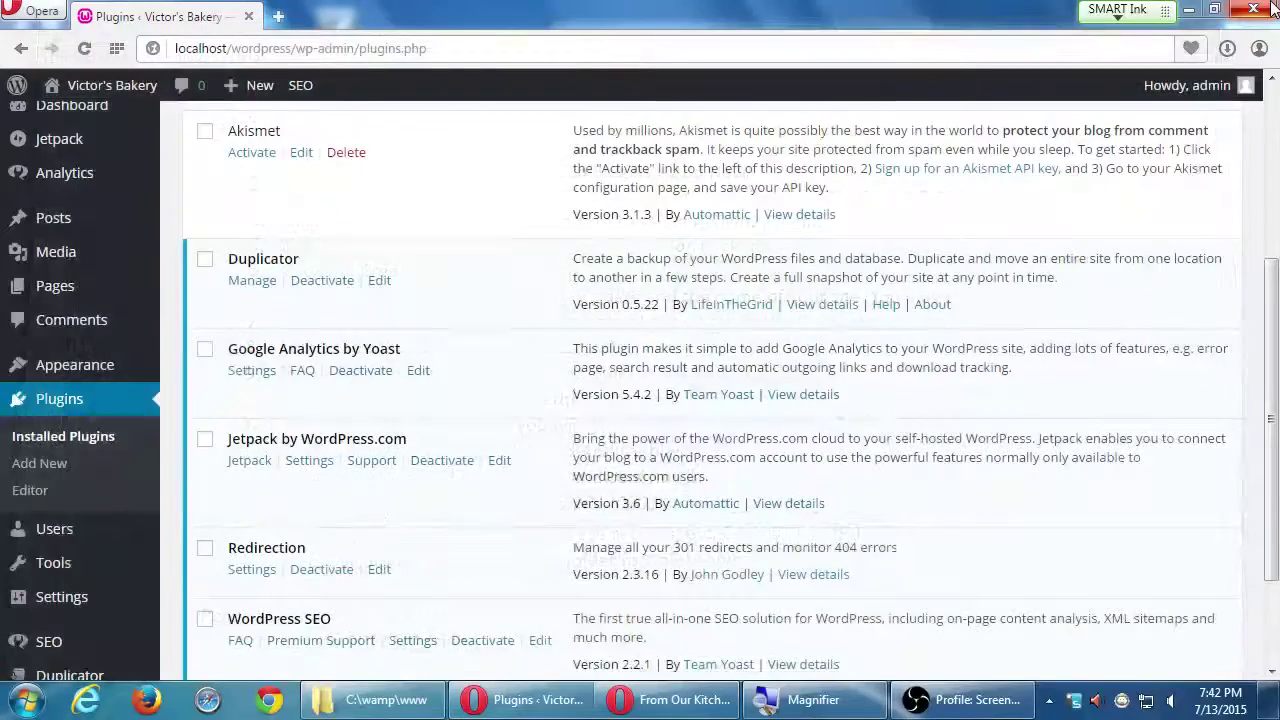
pyautogui.press('super+d')
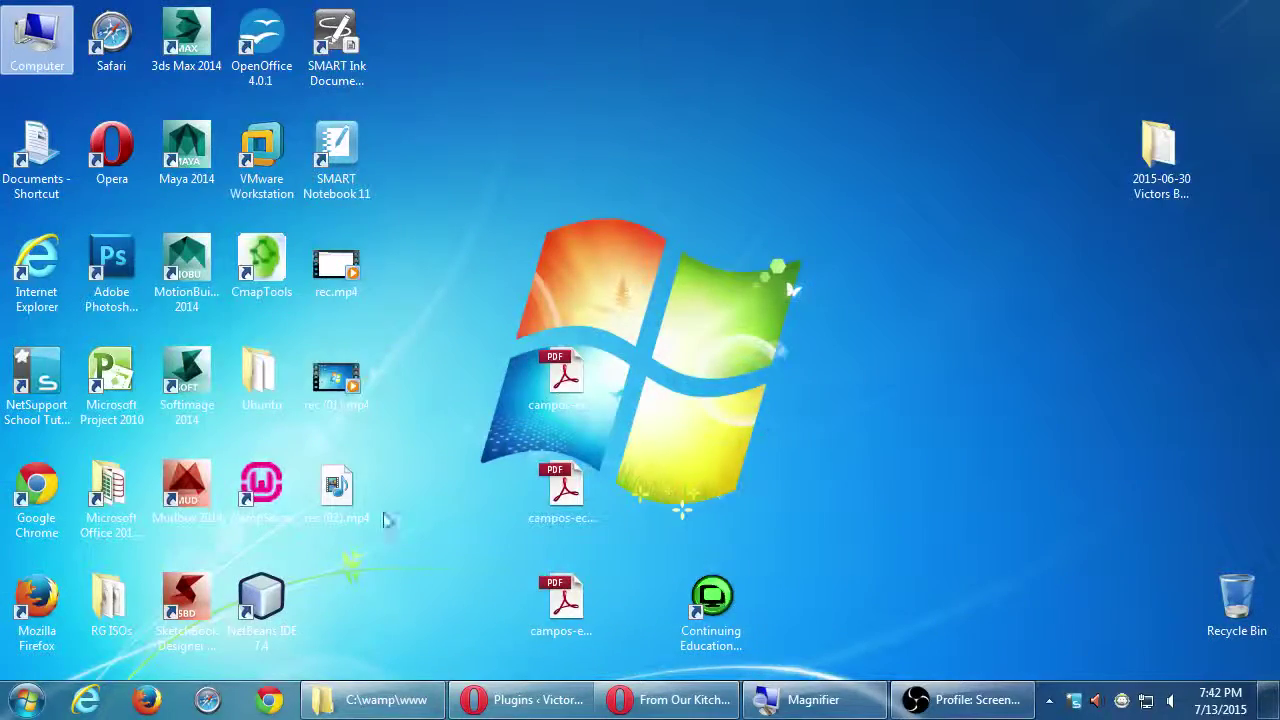
pyautogui.click(562, 596)
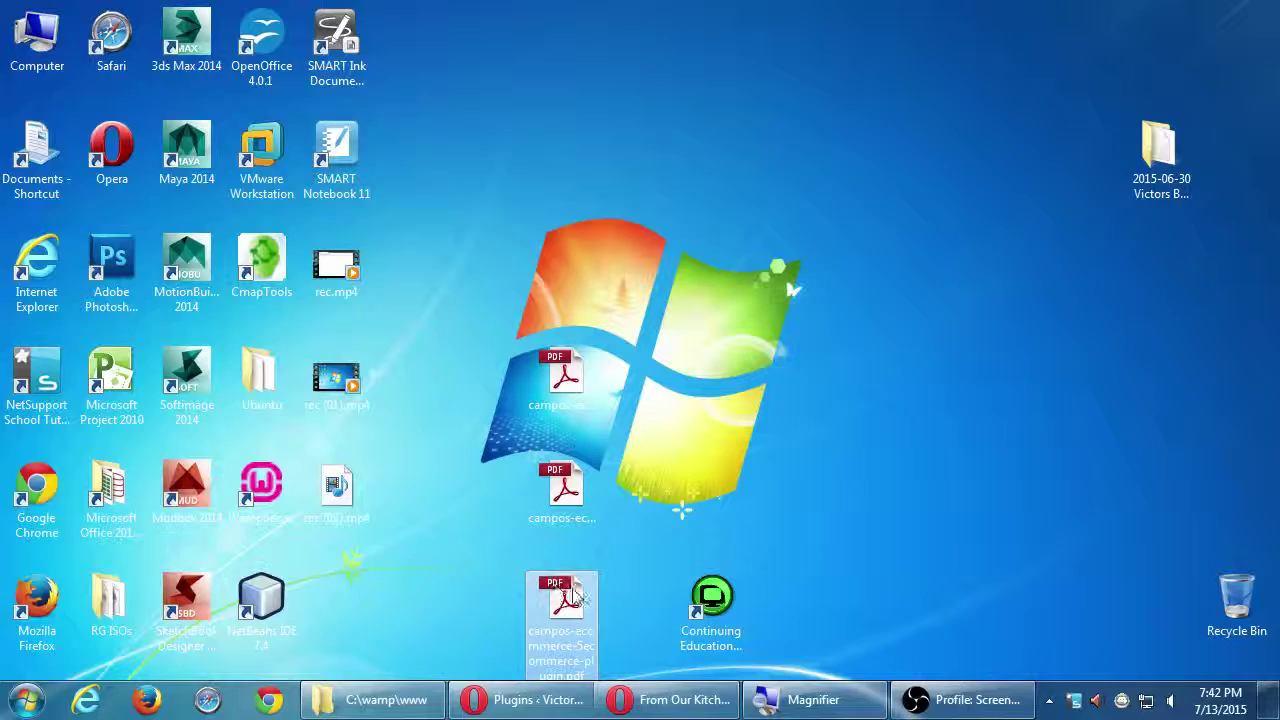
pyautogui.doubleClick(574, 592)
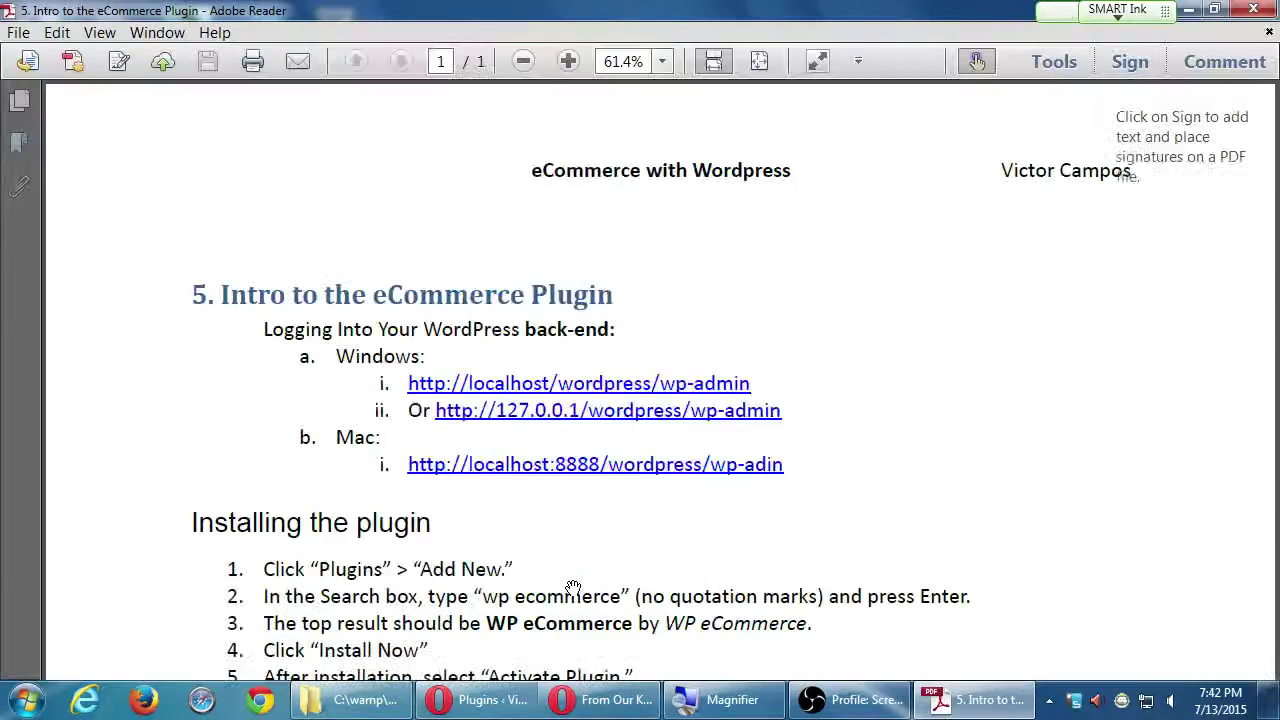
pyautogui.click(830, 530)
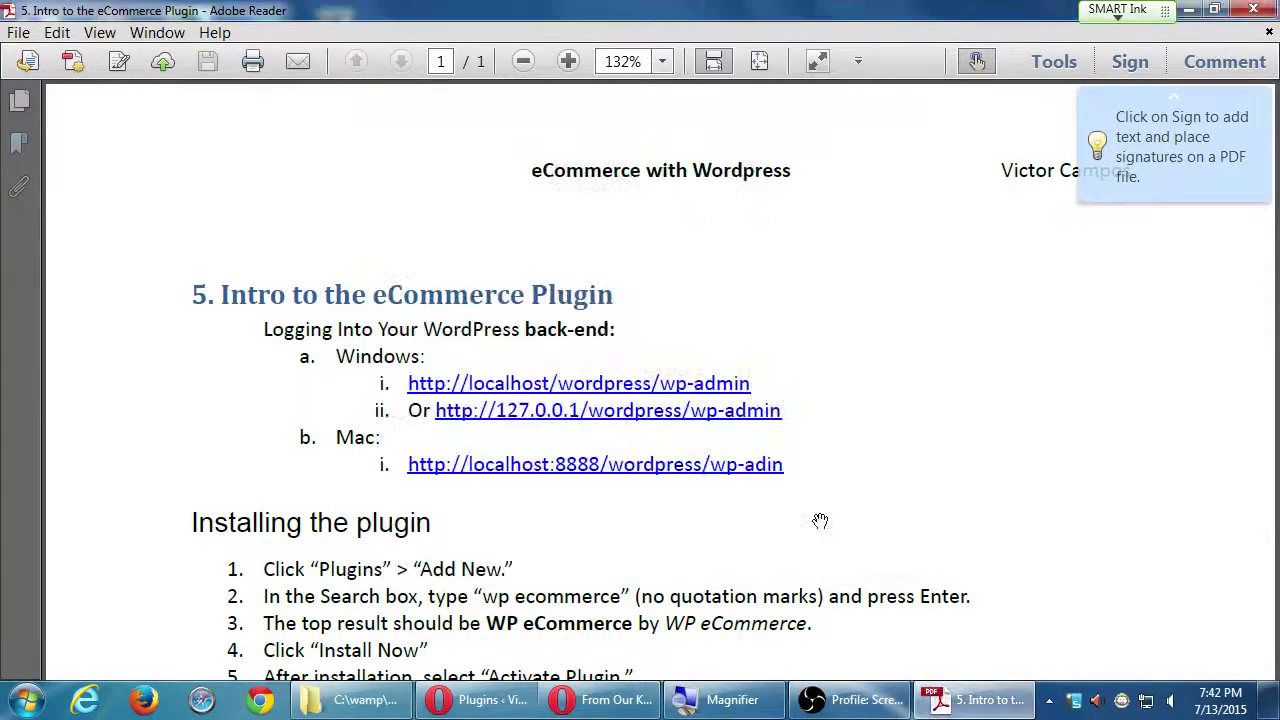
# - Scroll through the later steps and back up to the 'Installing the plugin' heading
pyautogui.scroll(-10, 870, 500)
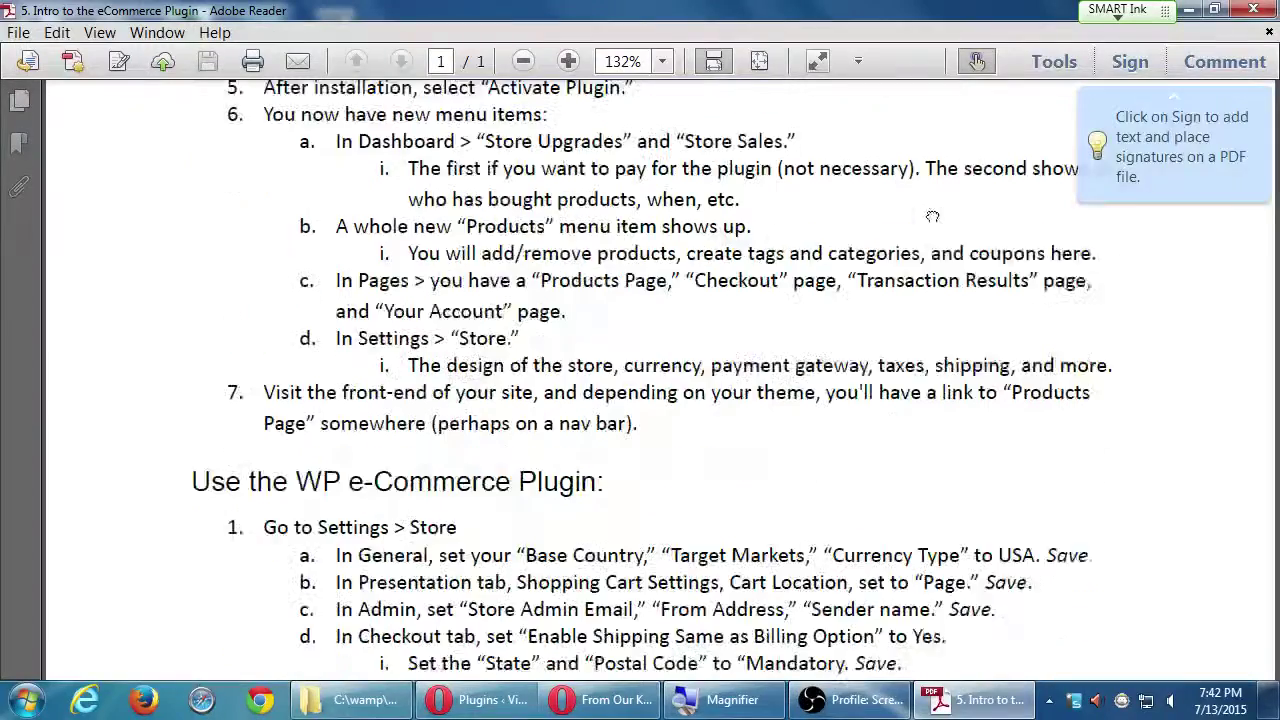
pyautogui.scroll(-7, 931, 216)
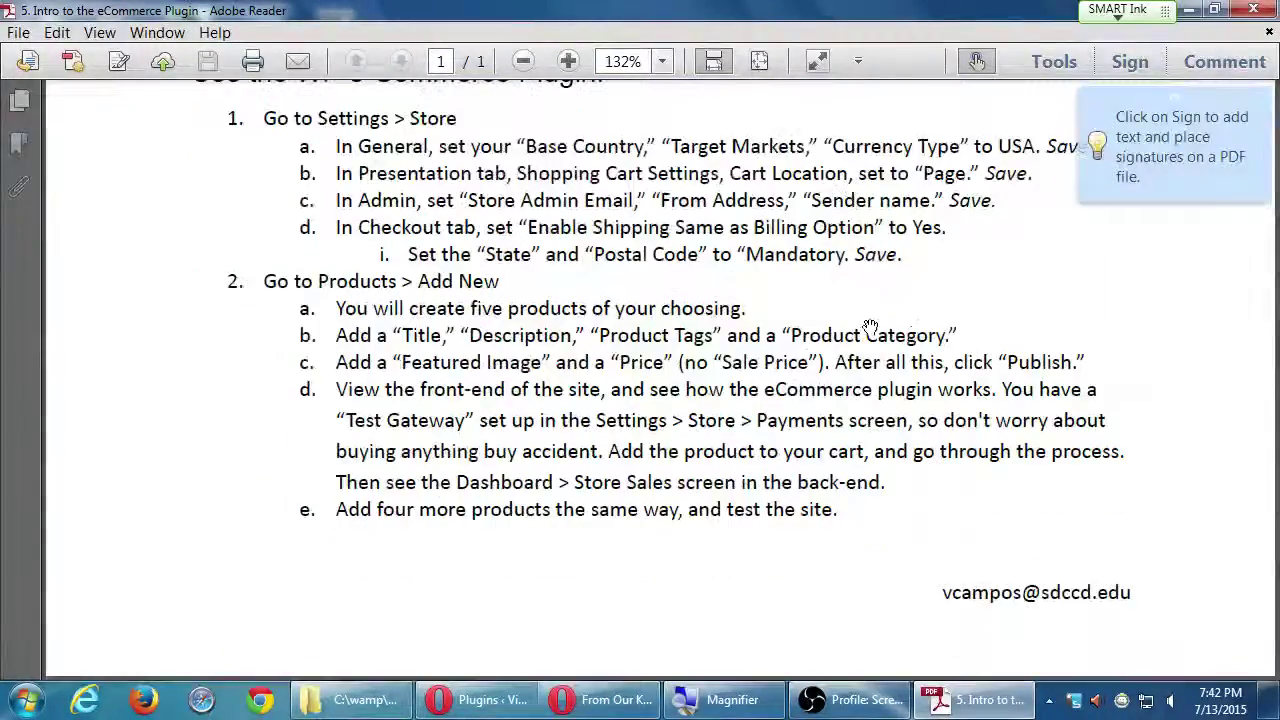
pyautogui.scroll(17, 870, 328)
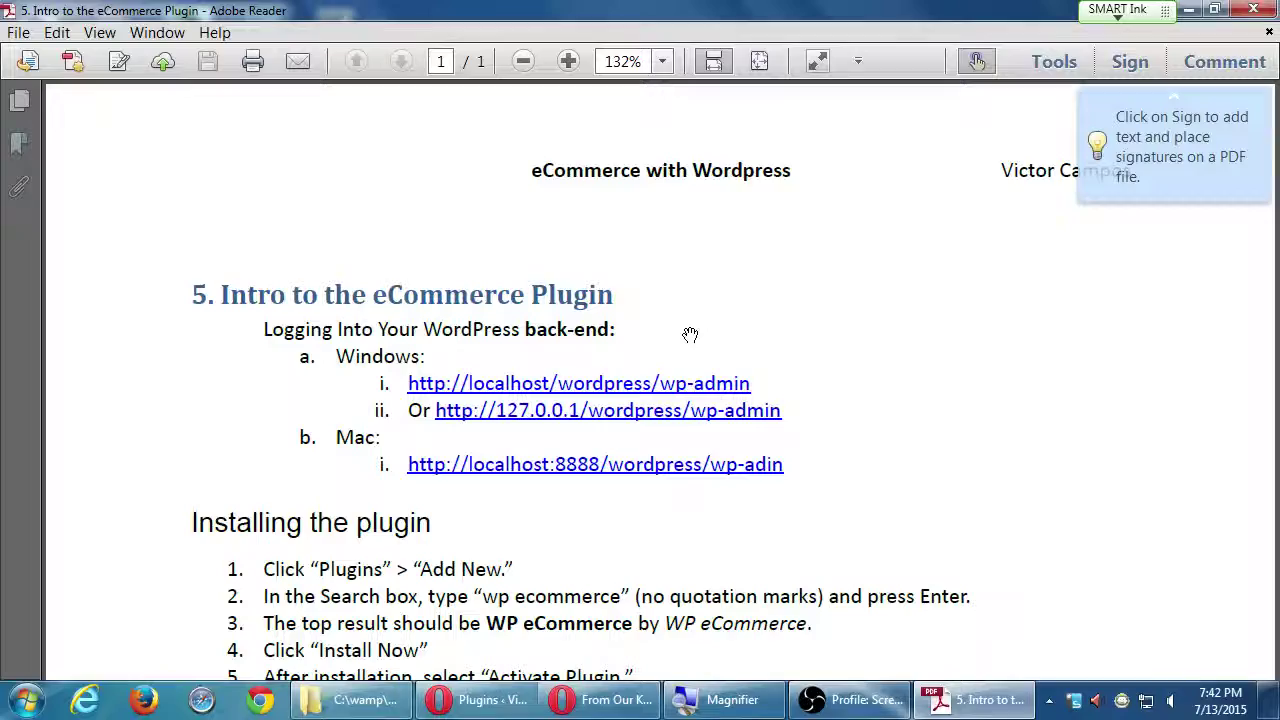
pyautogui.moveTo(220, 545); pyautogui.dragTo(158, 248)
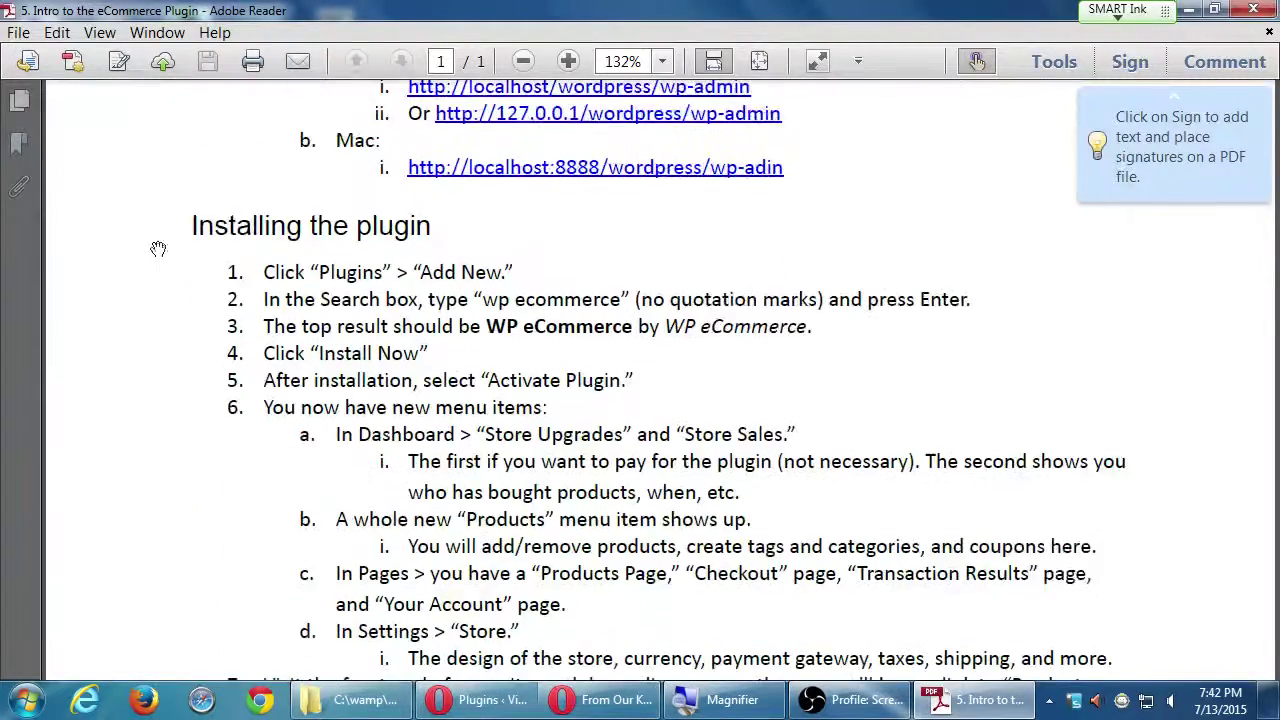
pyautogui.scroll(-10, 200, 400)
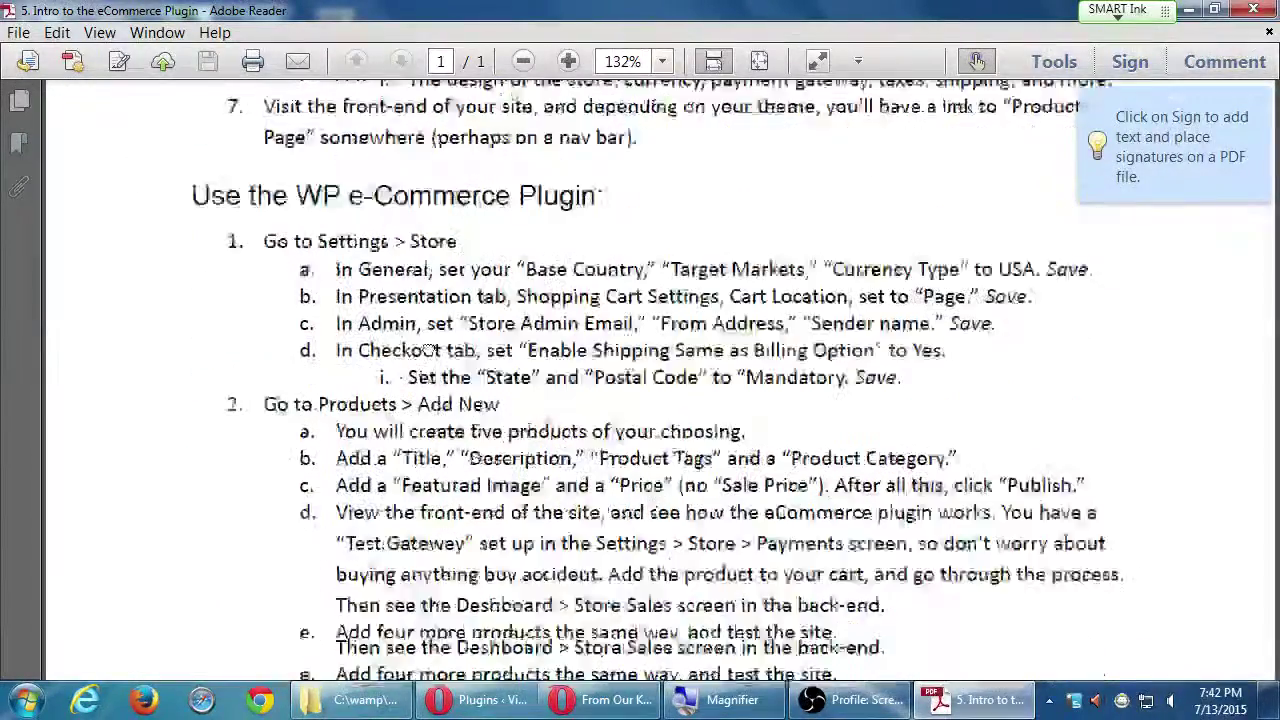
pyautogui.scroll(8, 296, 288)
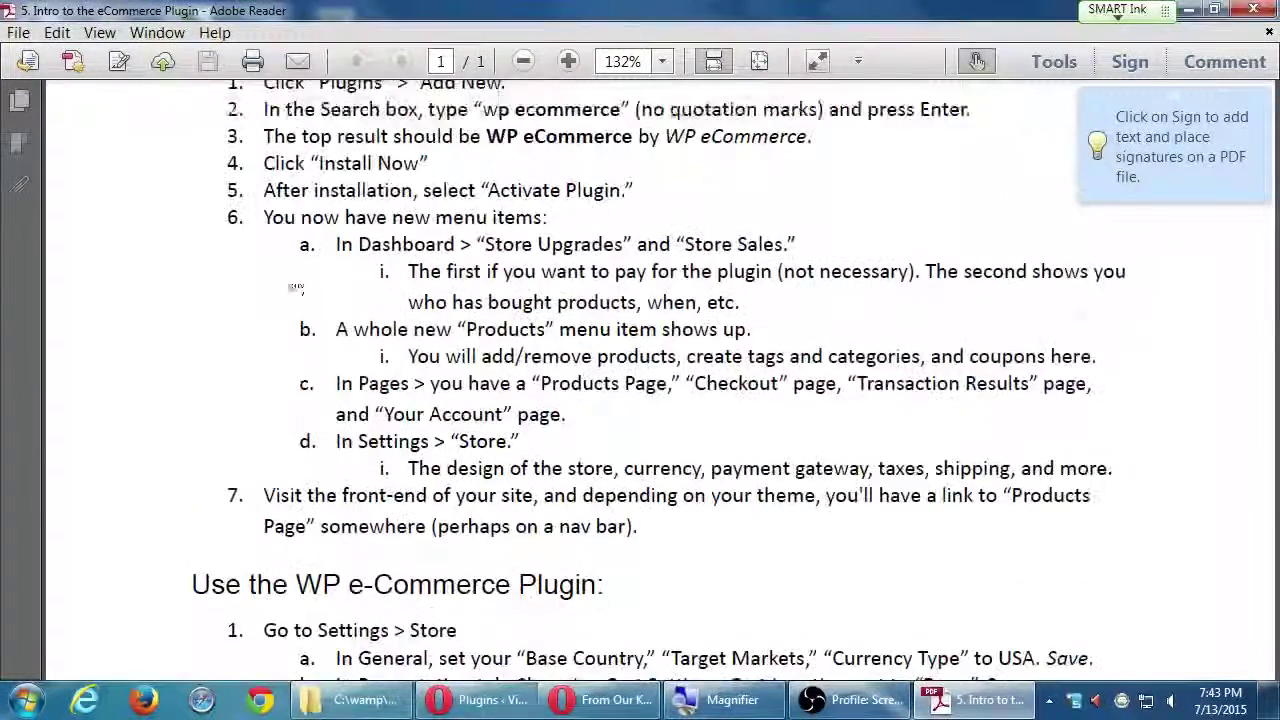
pyautogui.scroll(2, 296, 288)
pyautogui.moveTo(344, 433); pyautogui.dragTo(340, 413)
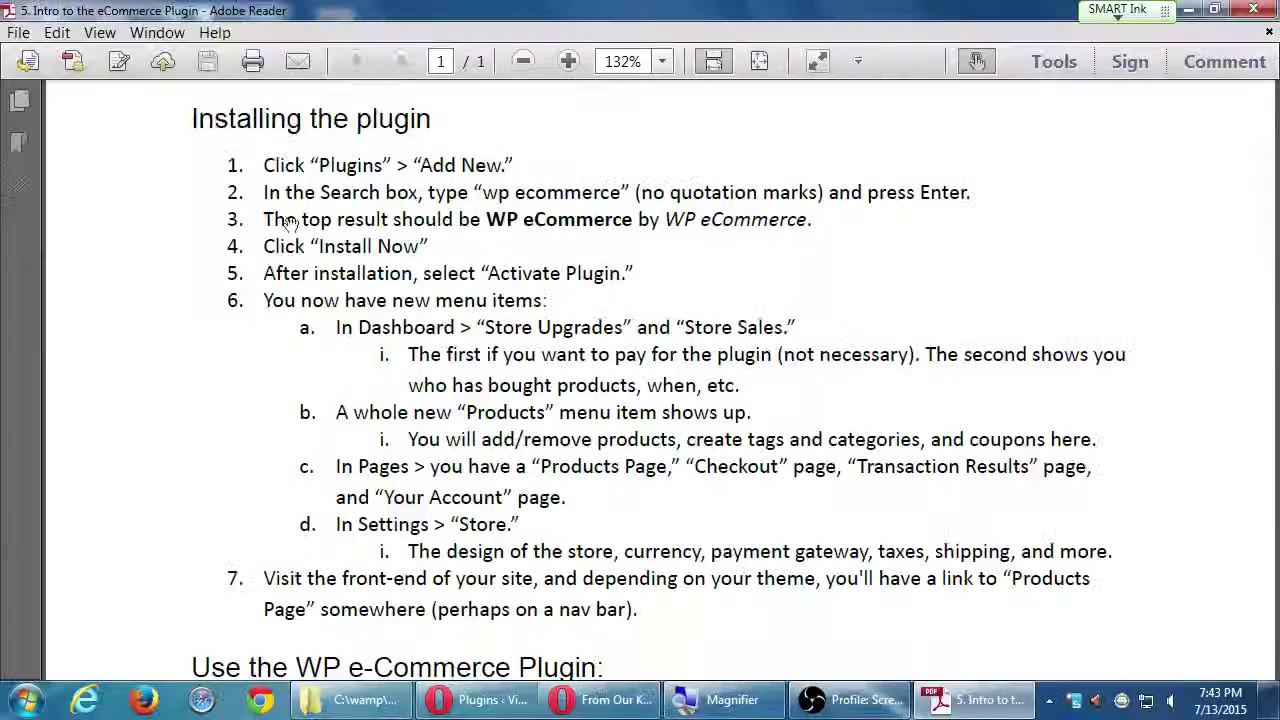
# - Close the extra Opera window and go to Add New from the Plugins page
pyautogui.rightClick(595, 705)
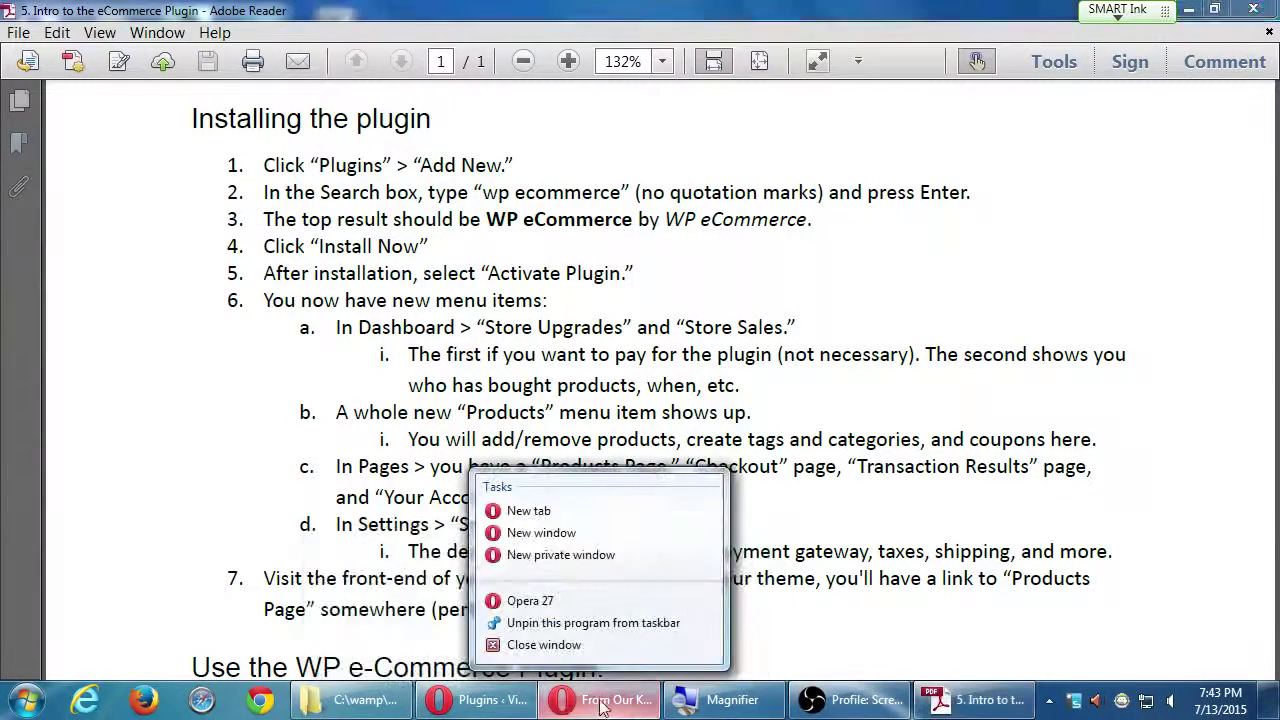
pyautogui.click(595, 645)
pyautogui.click(546, 700)
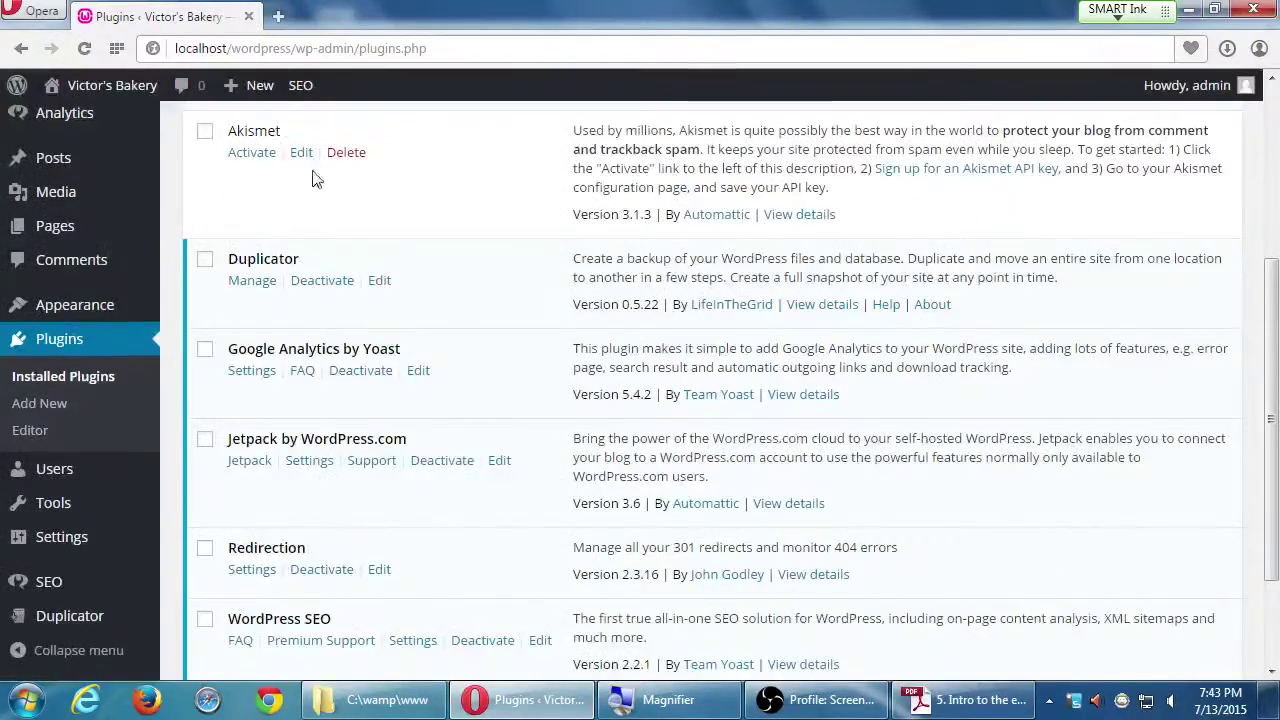
pyautogui.scroll(3, 203, 408)
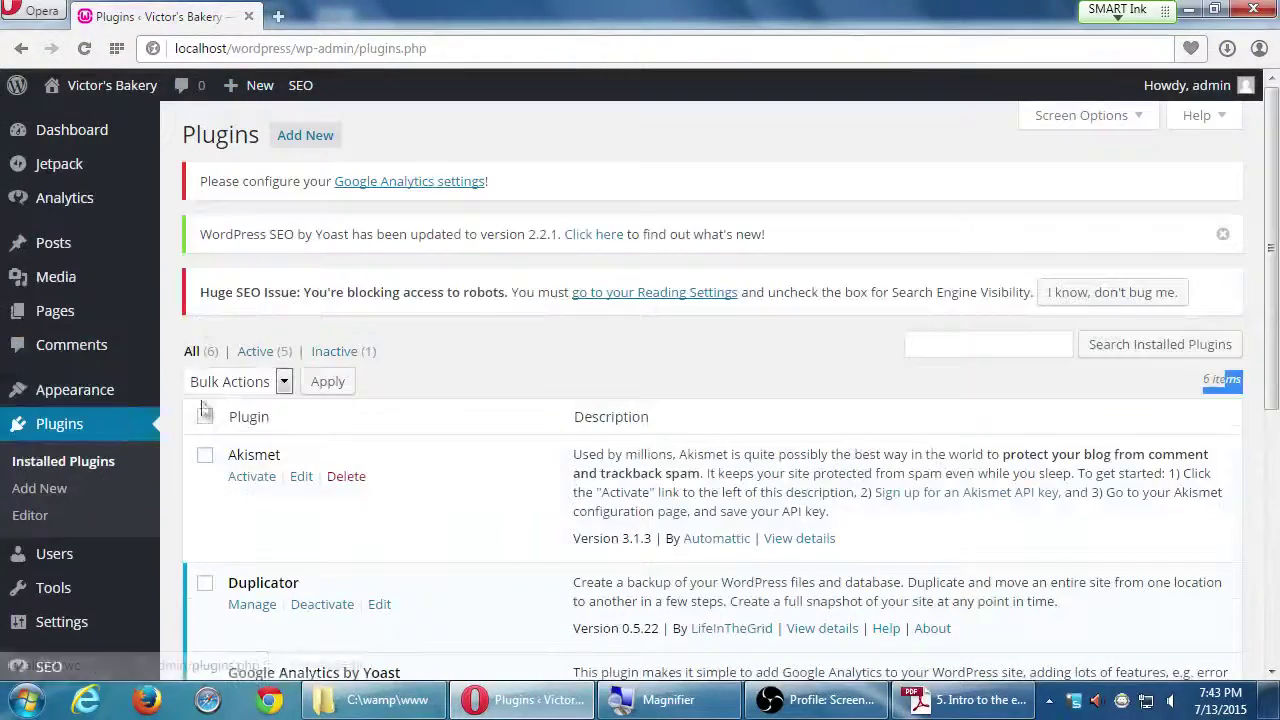
pyautogui.click(303, 136)
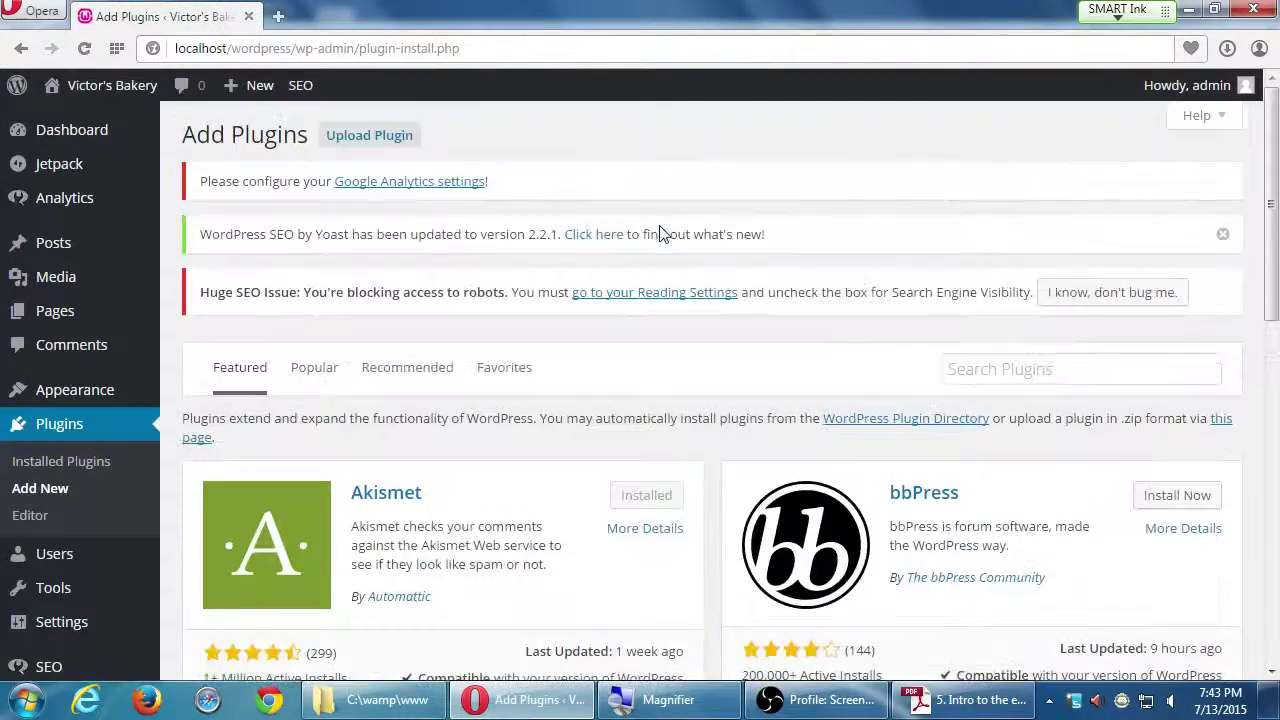
# - Scroll through the featured plugins, like WP Super Cache and Theme Check, to the popular tags
pyautogui.scroll(-3, 668, 228)
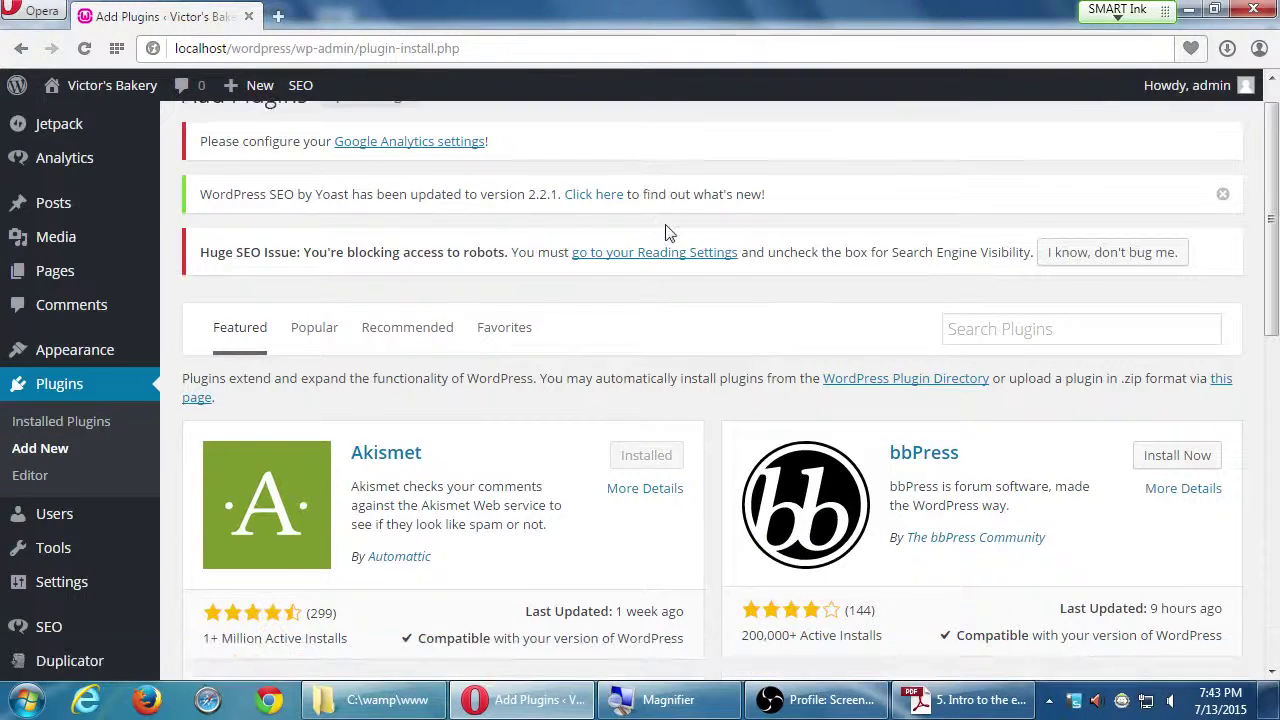
pyautogui.scroll(-1, 668, 232)
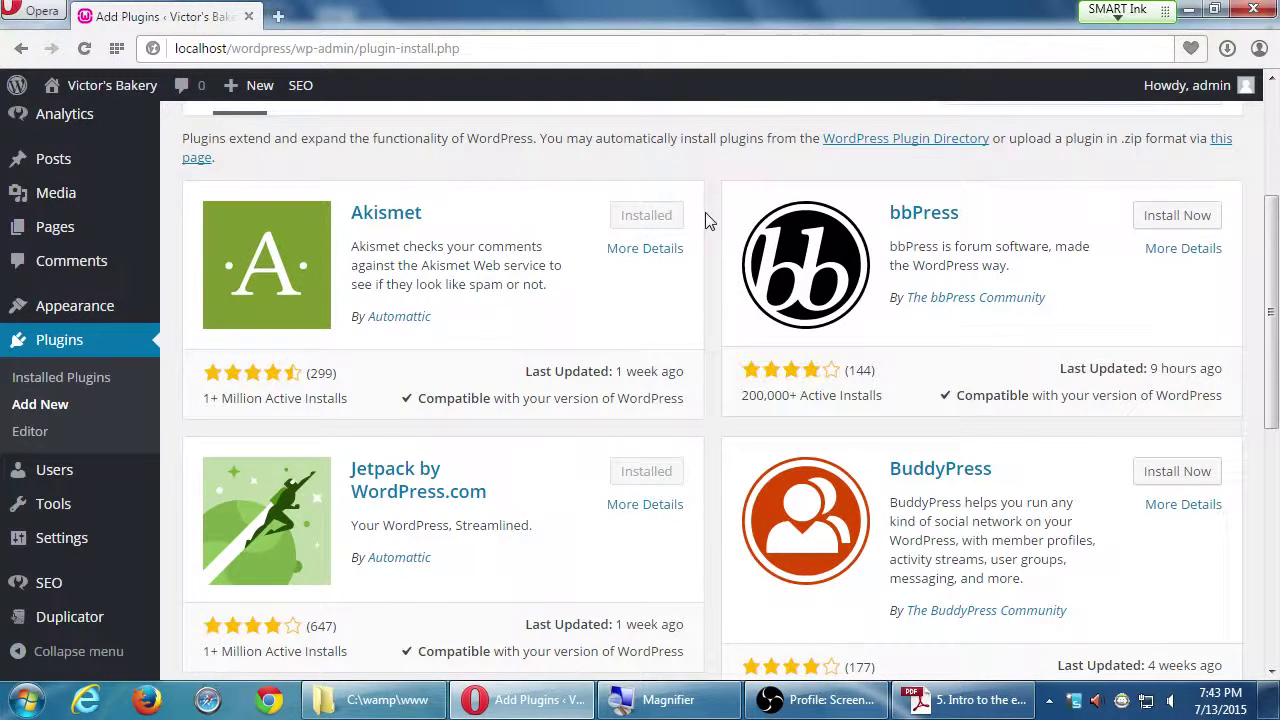
pyautogui.scroll(-5, 705, 213)
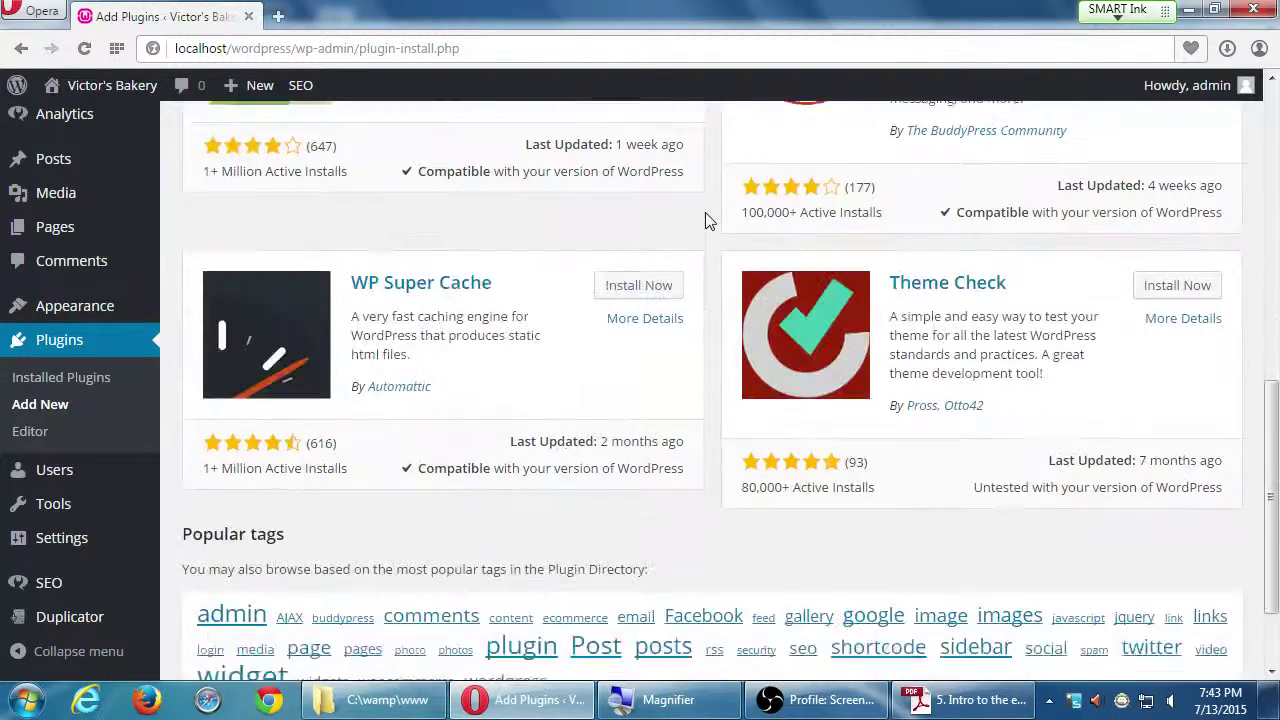
pyautogui.scroll(-1, 705, 212)
pyautogui.scroll(3, 705, 212)
pyautogui.scroll(-2, 705, 212)
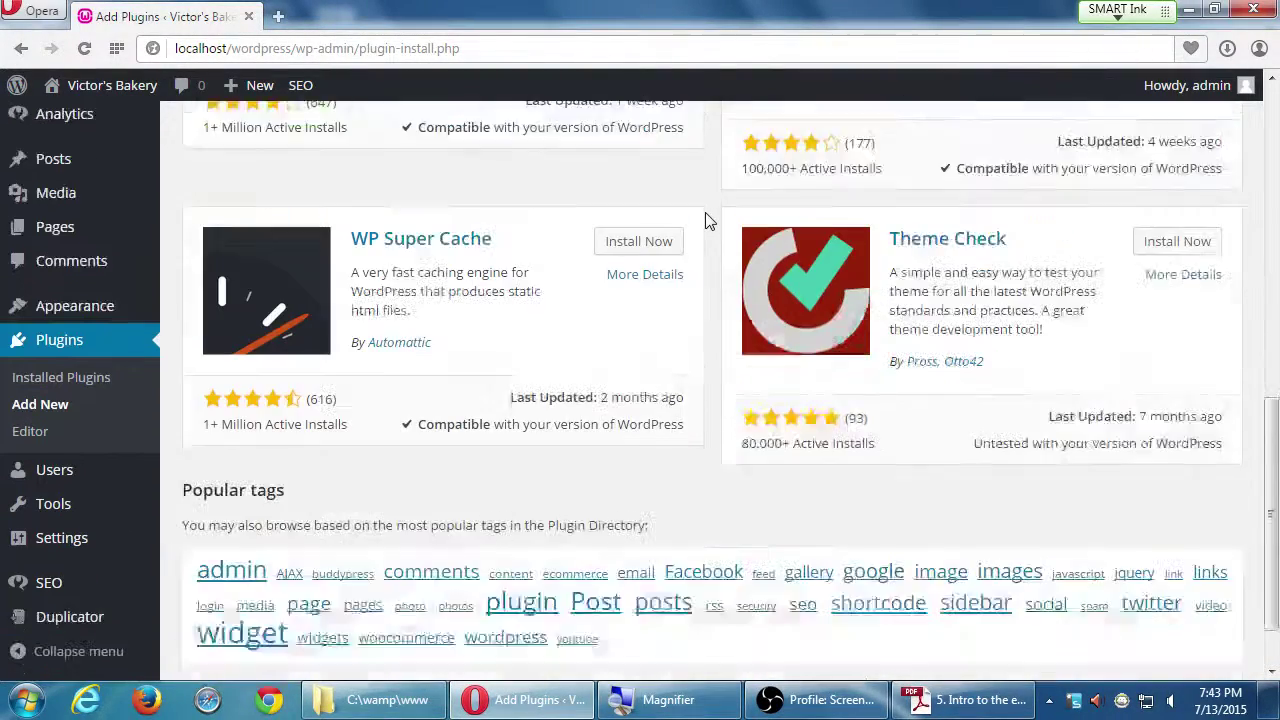
pyautogui.scroll(-1, 705, 212)
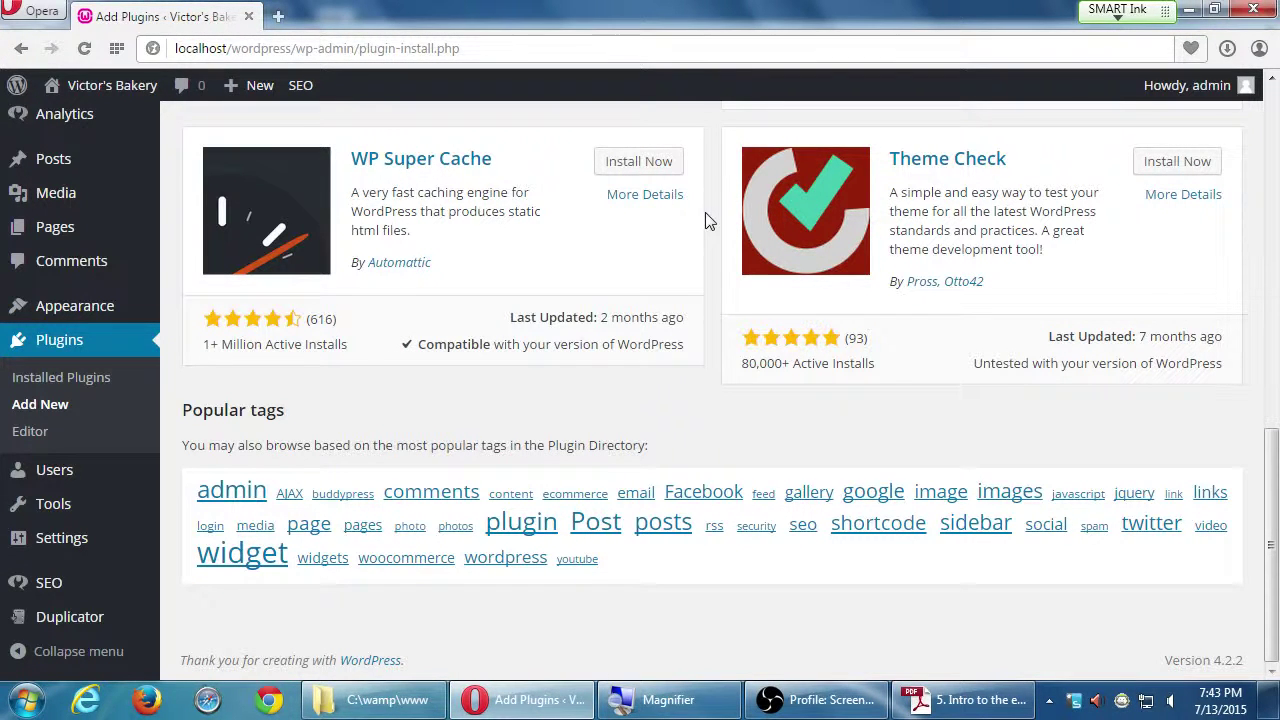
# - Reload Add Plugins, recheck the search step in the PDF notes, and focus the Search Plugins box
pyautogui.press('F5')
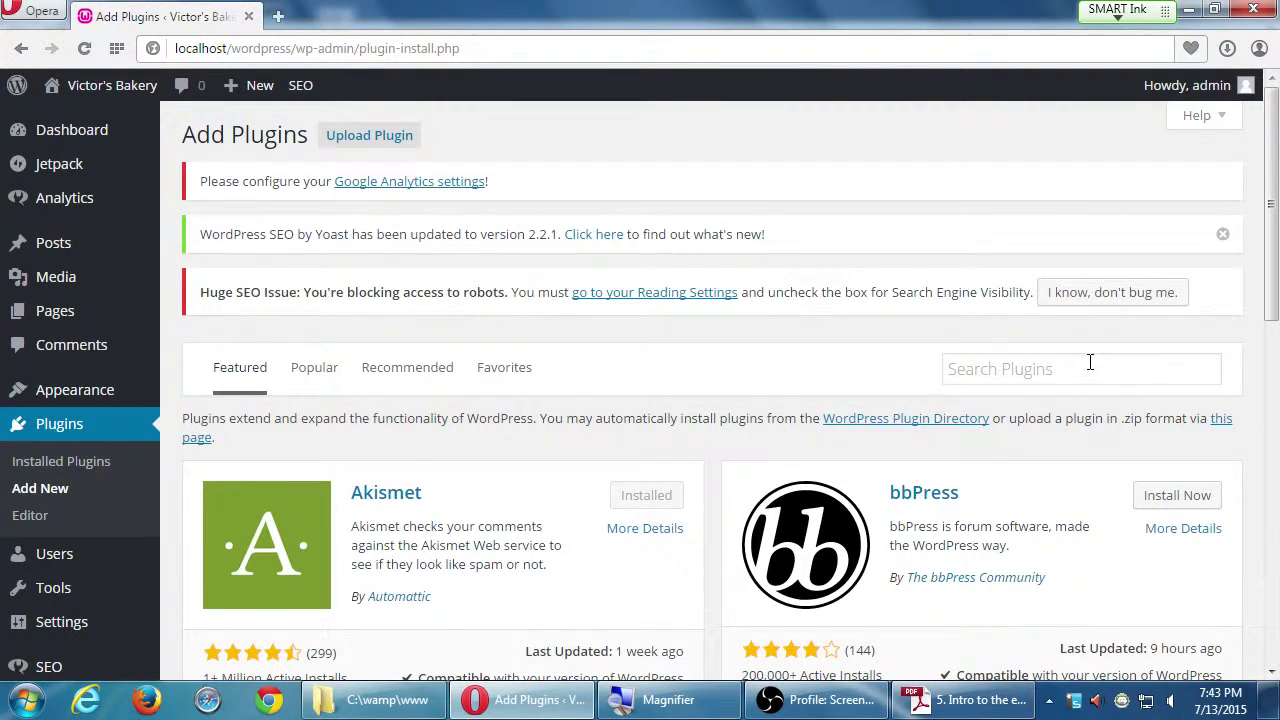
pyautogui.hotkey('alt', 'Tab')
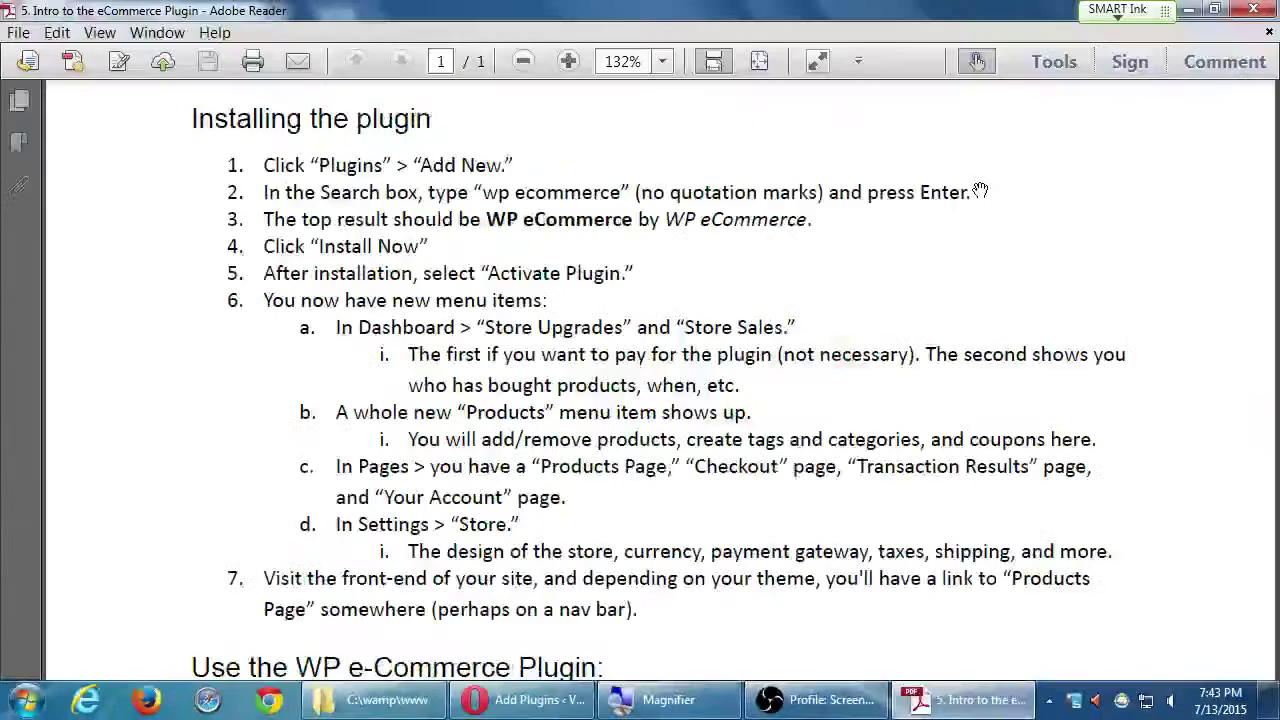
pyautogui.hotkey('alt', 'Tab')
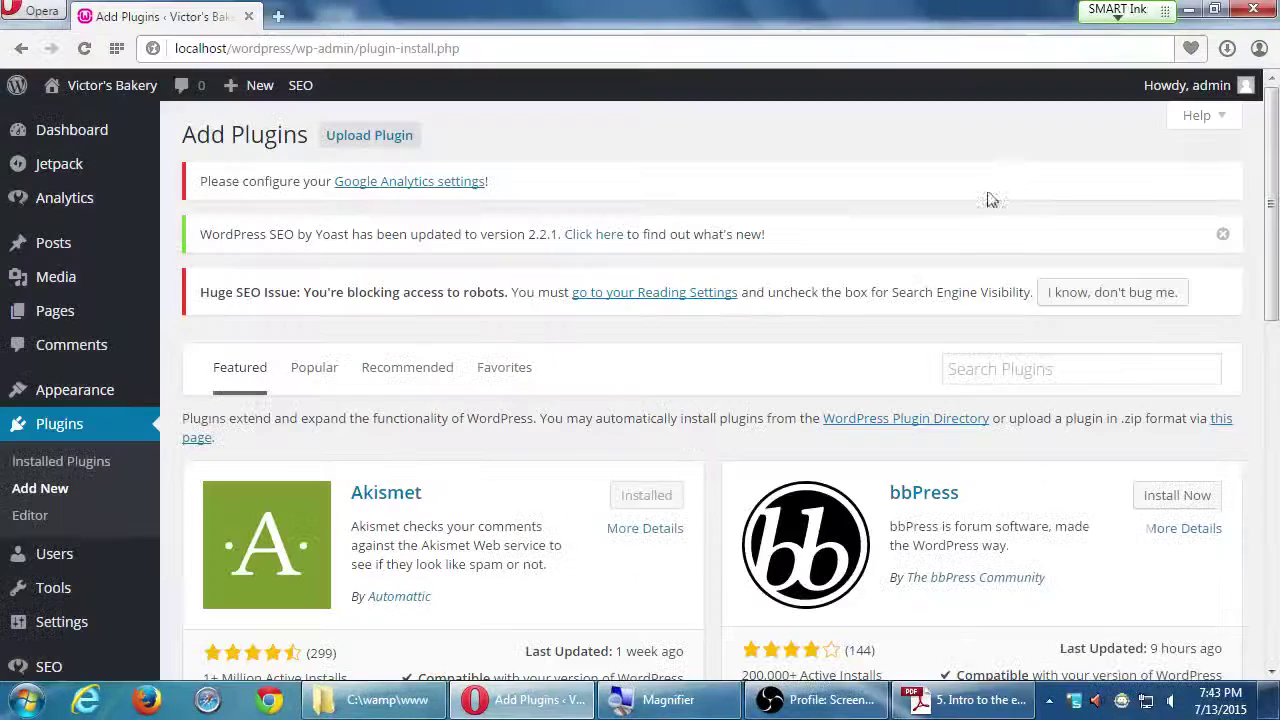
pyautogui.click(1050, 369)
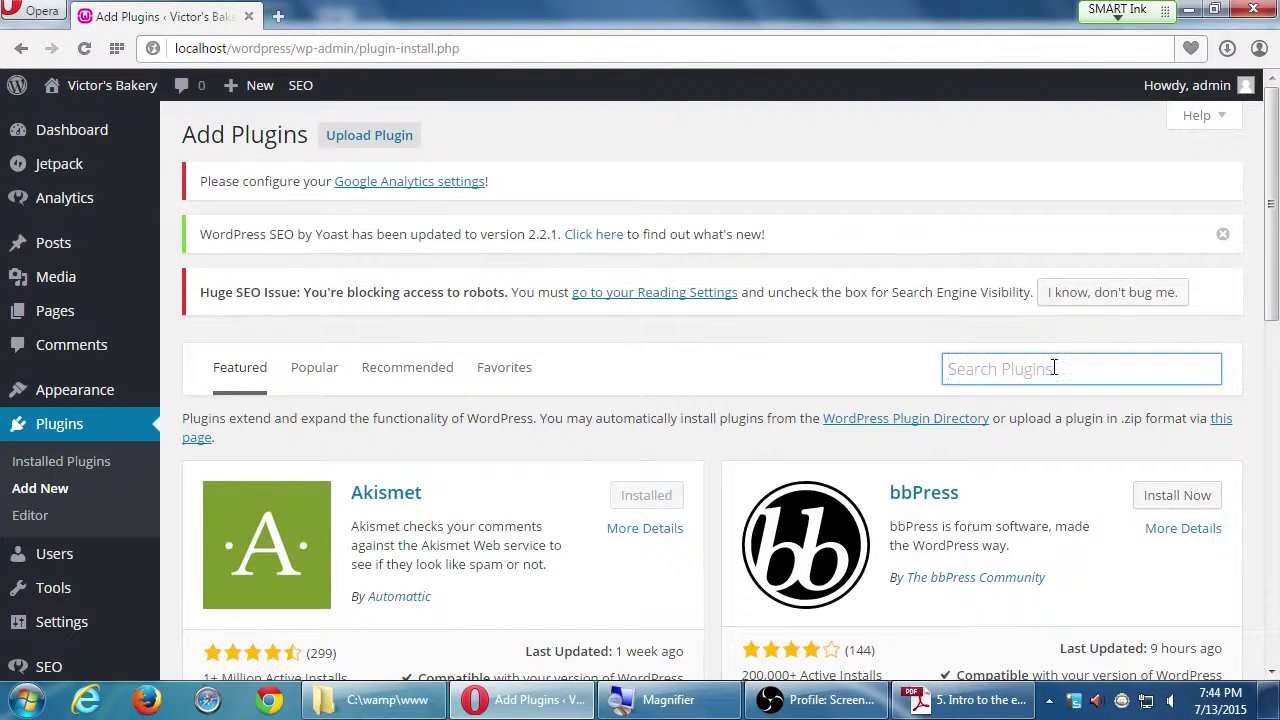
pyautogui.hotkey('alt', 'Tab')
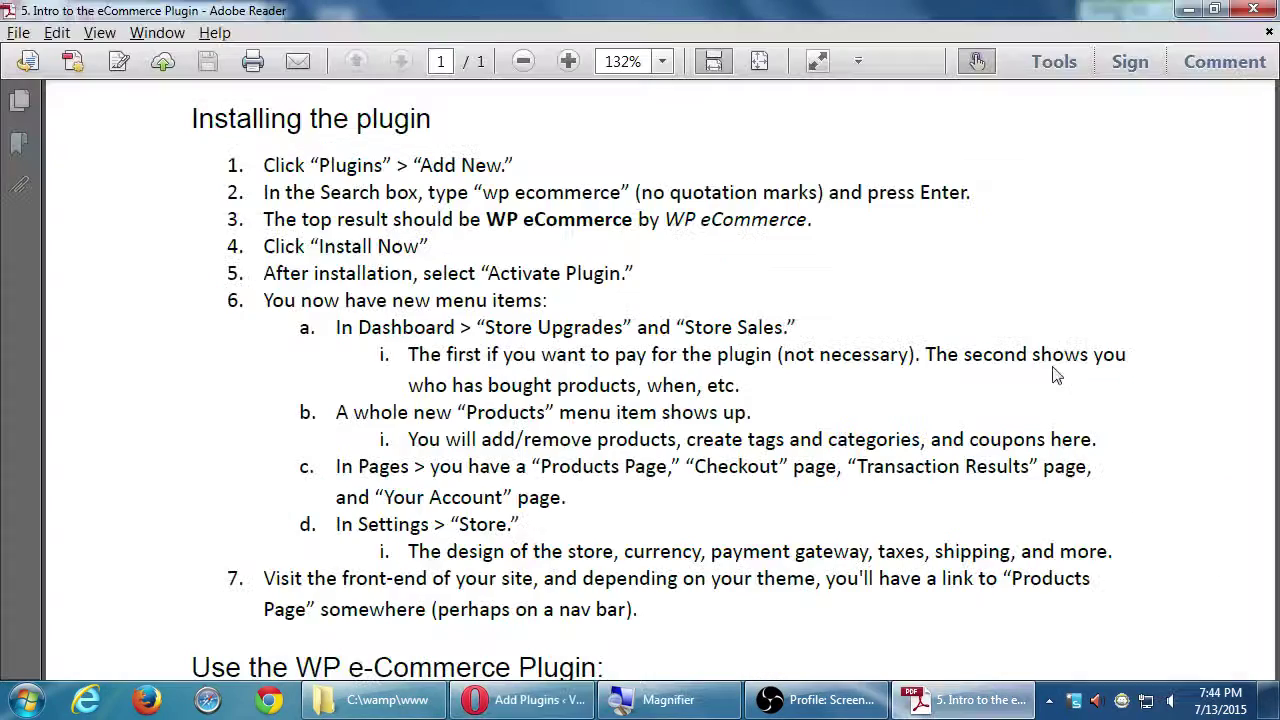
pyautogui.hotkey('alt', 'Tab')
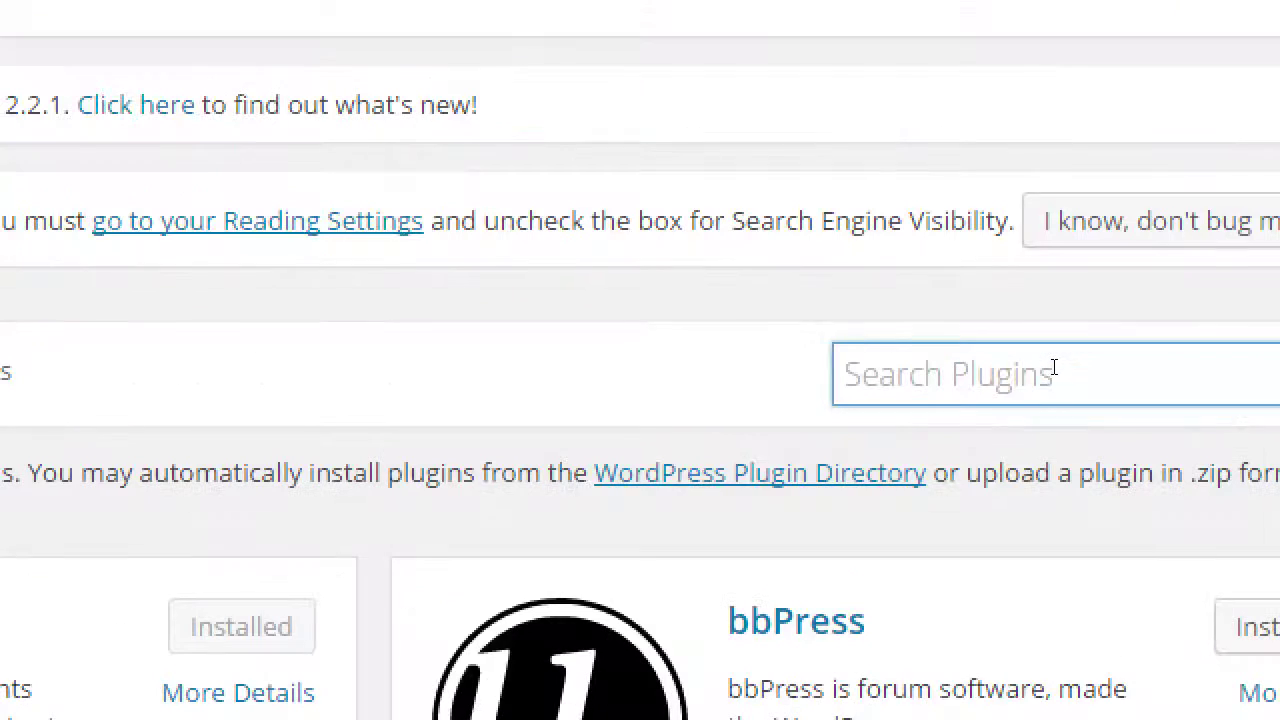
# - Enter 'wp ecommerce' into the Search Plugins box
pyautogui.write('wp ecomme')
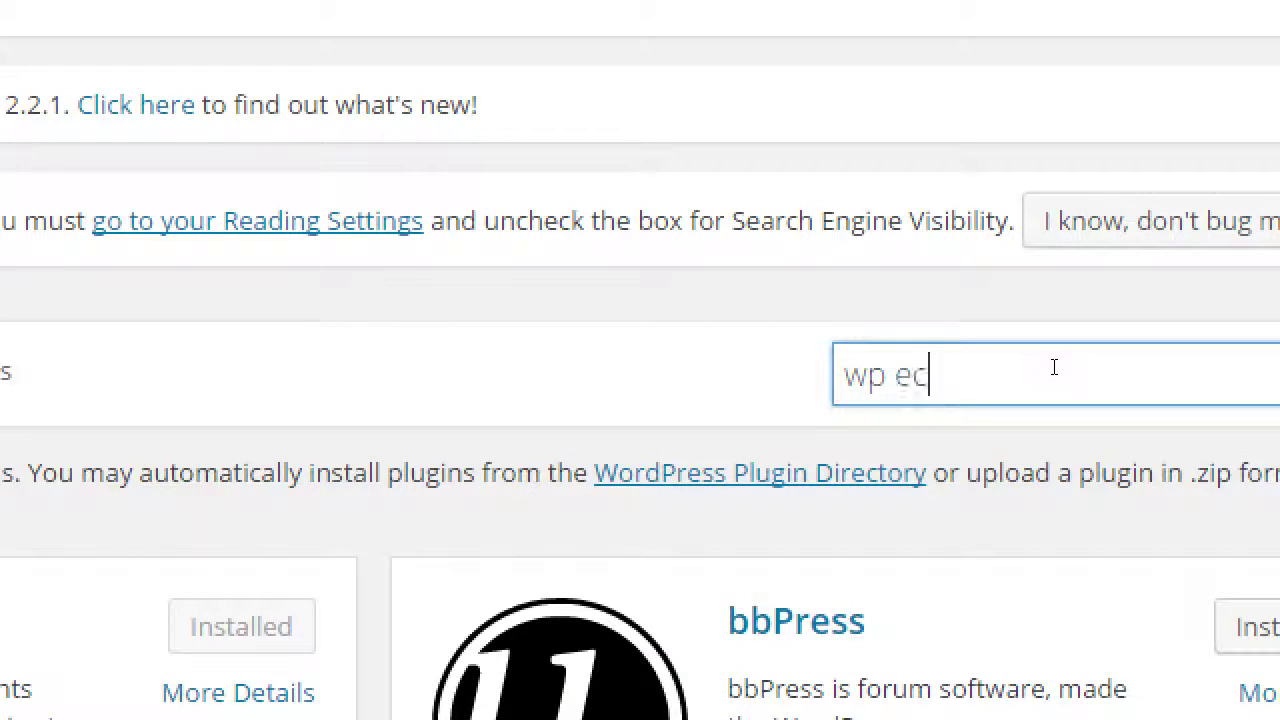
pyautogui.write('rce')
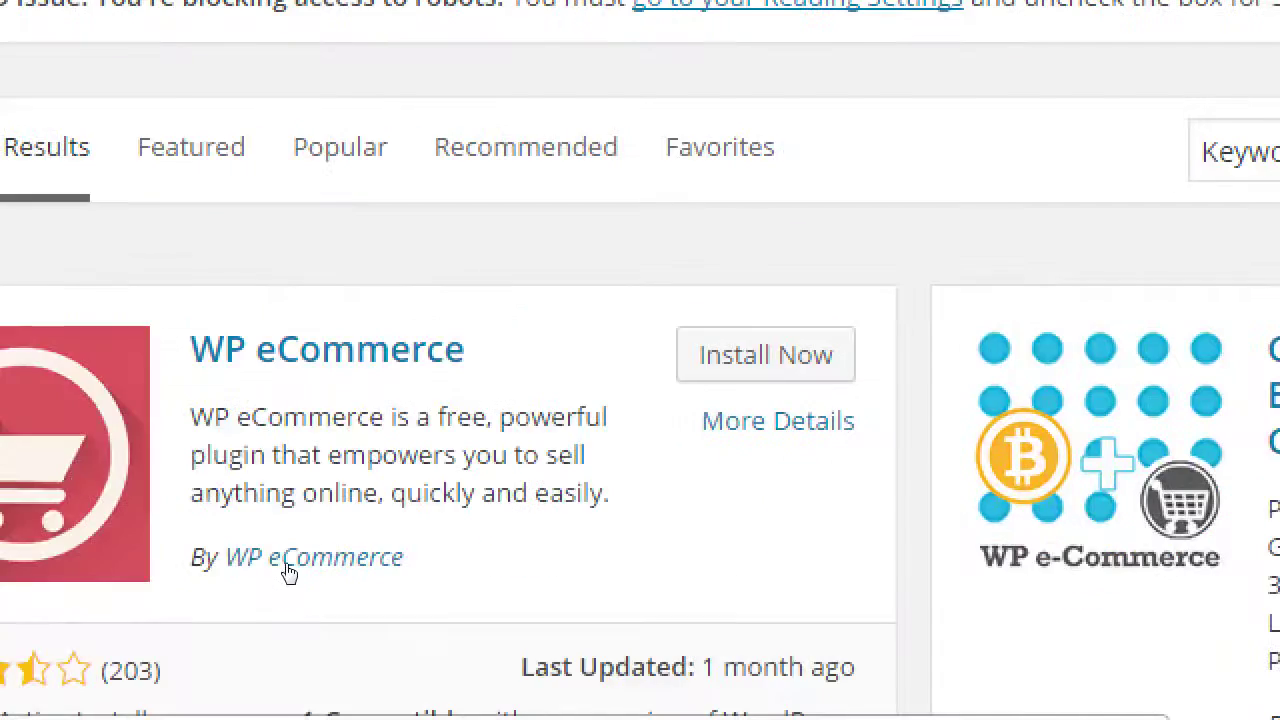
pyautogui.scroll(-2, 460, 510)
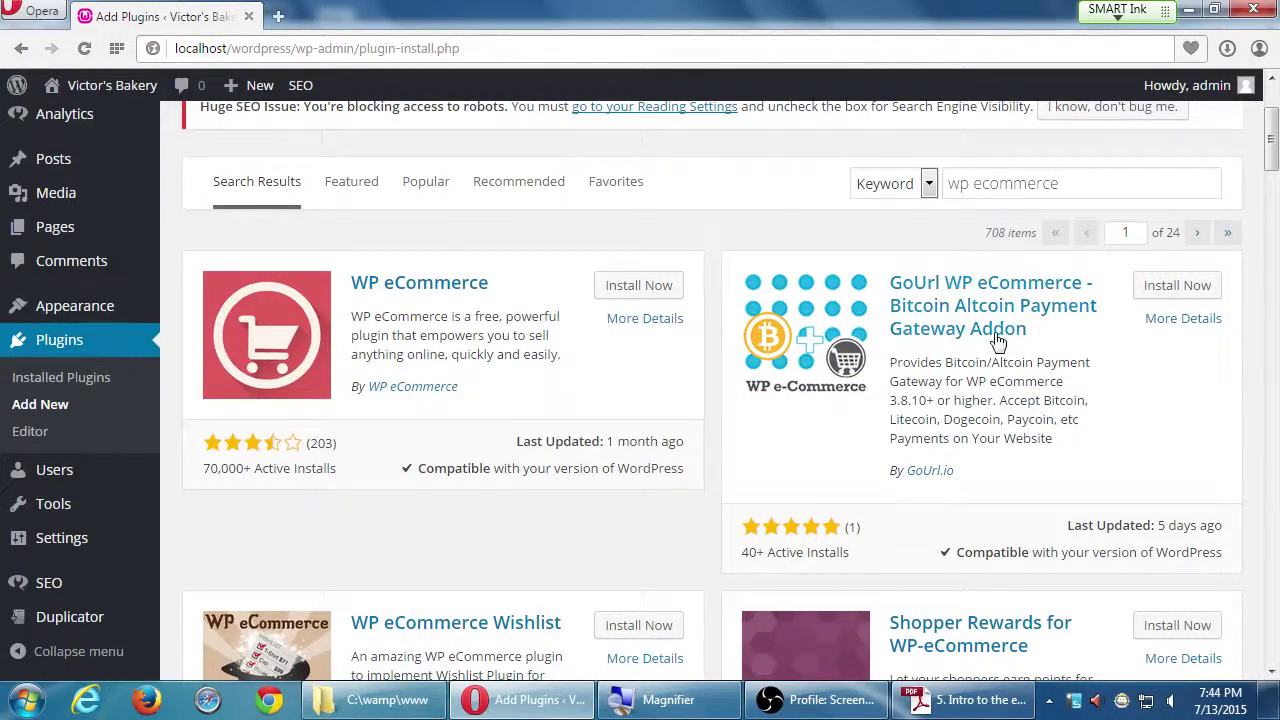
pyautogui.scroll(-1, 908, 426)
pyautogui.scroll(-8, 908, 426)
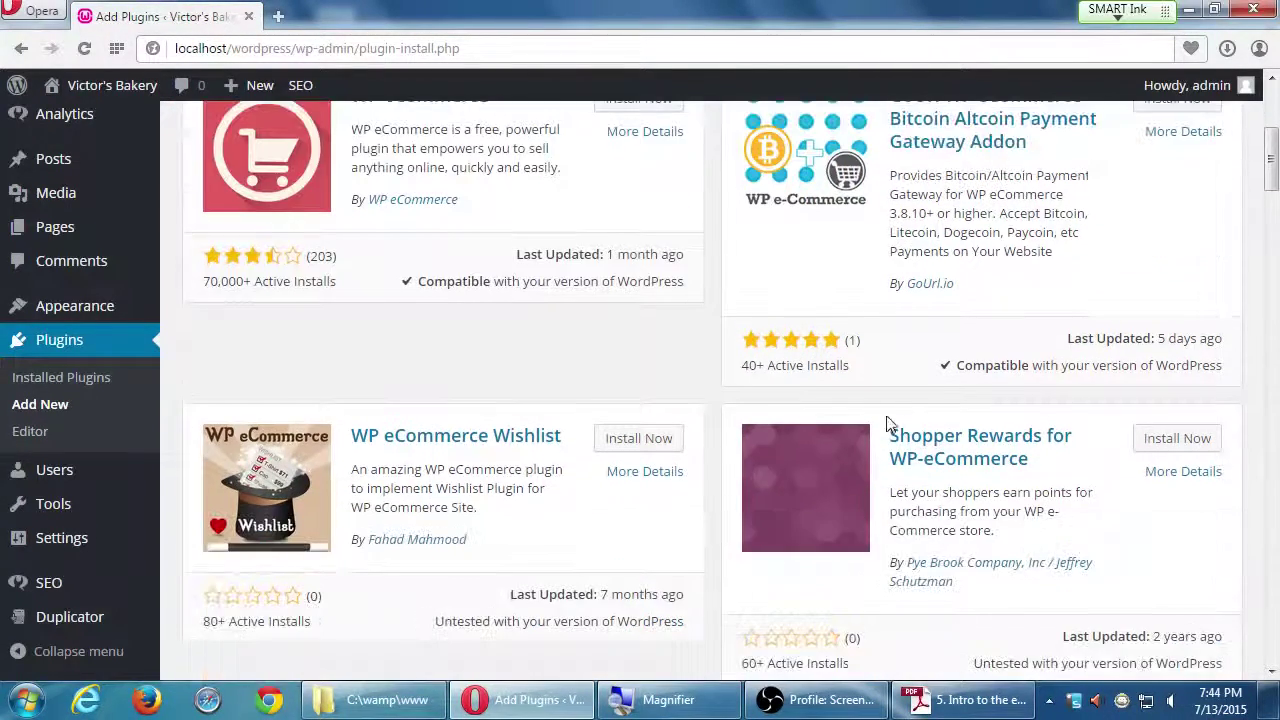
pyautogui.scroll(-1, 858, 466)
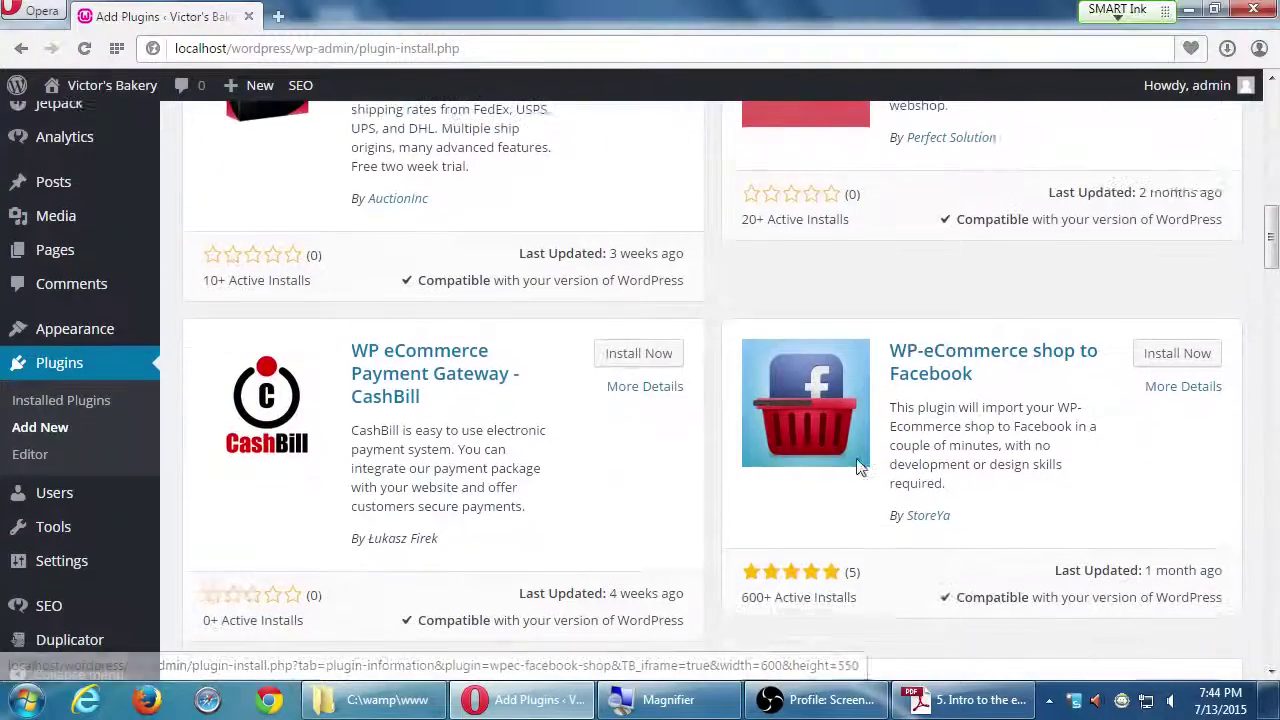
pyautogui.scroll(-2, 751, 546)
pyautogui.scroll(-5, 748, 548)
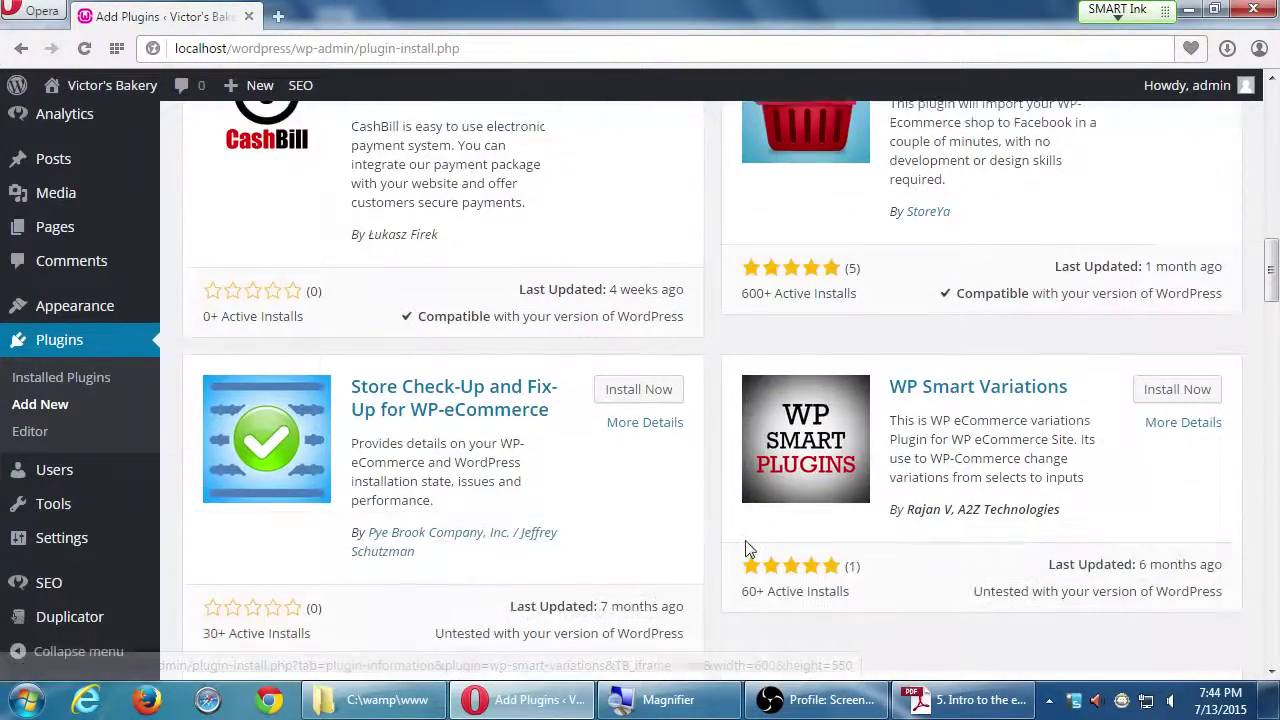
pyautogui.scroll(-9, 747, 541)
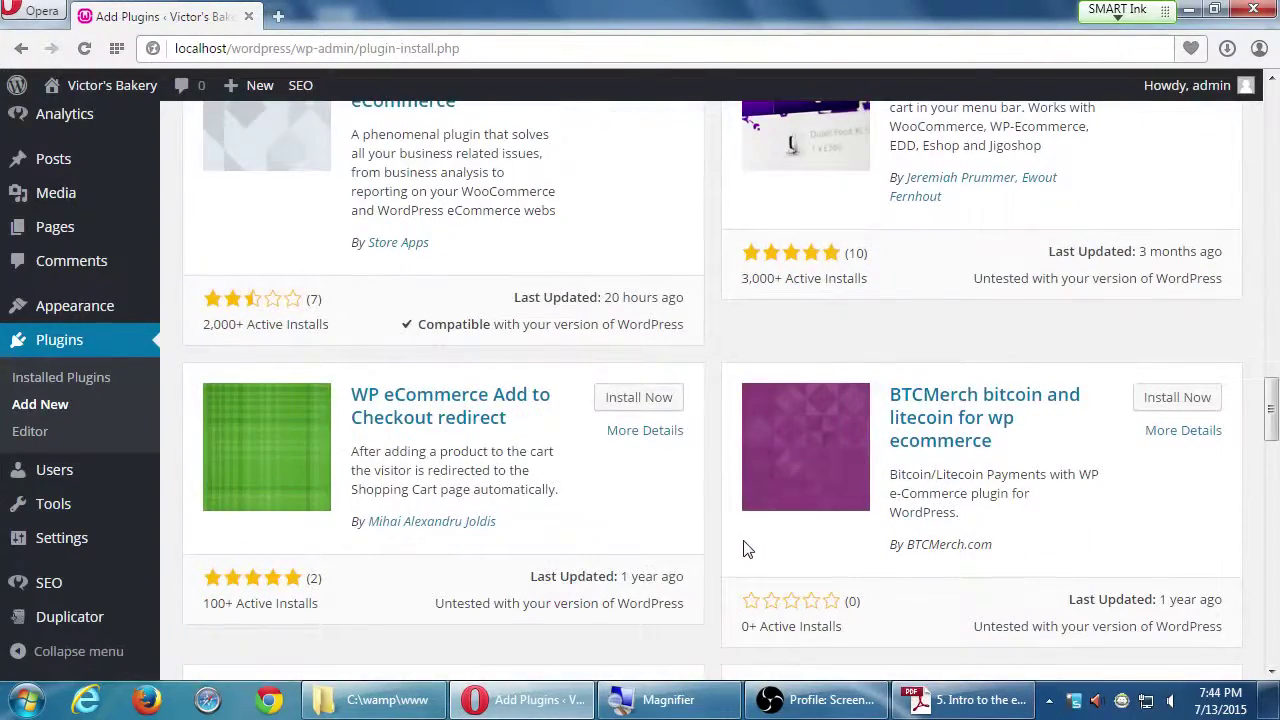
pyautogui.scroll(-3, 752, 544)
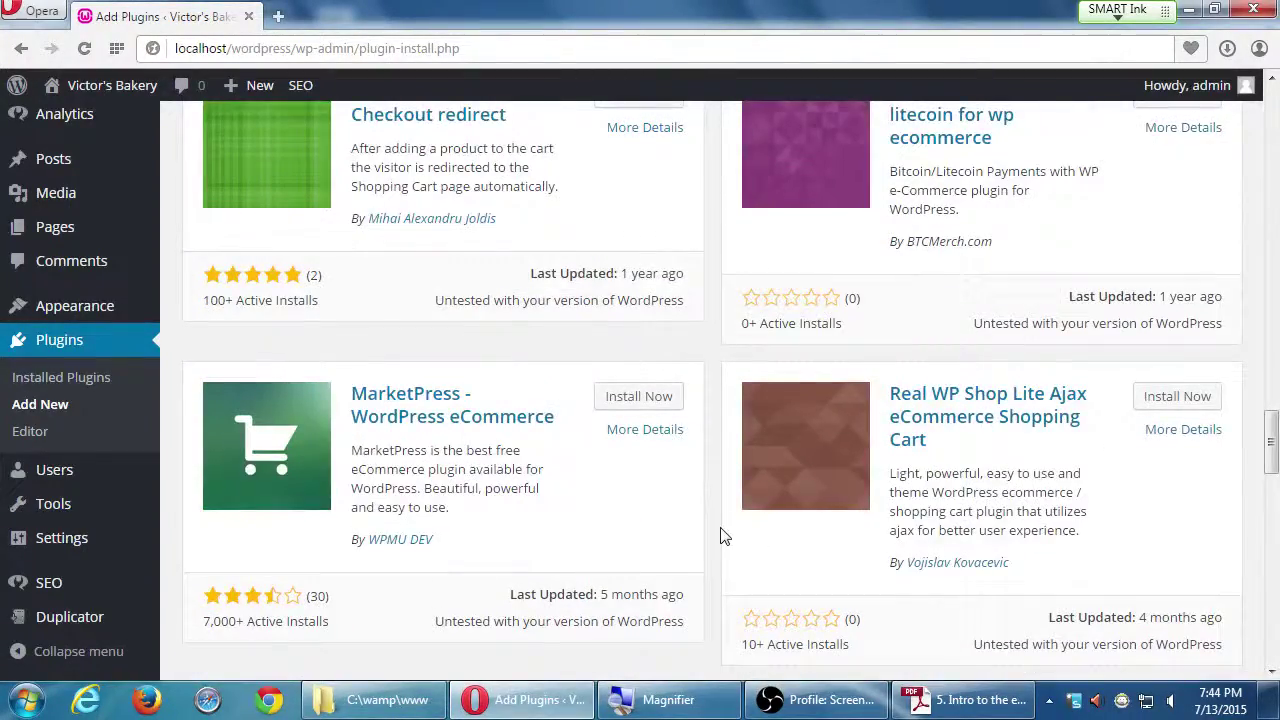
pyautogui.scroll(10, 725, 537)
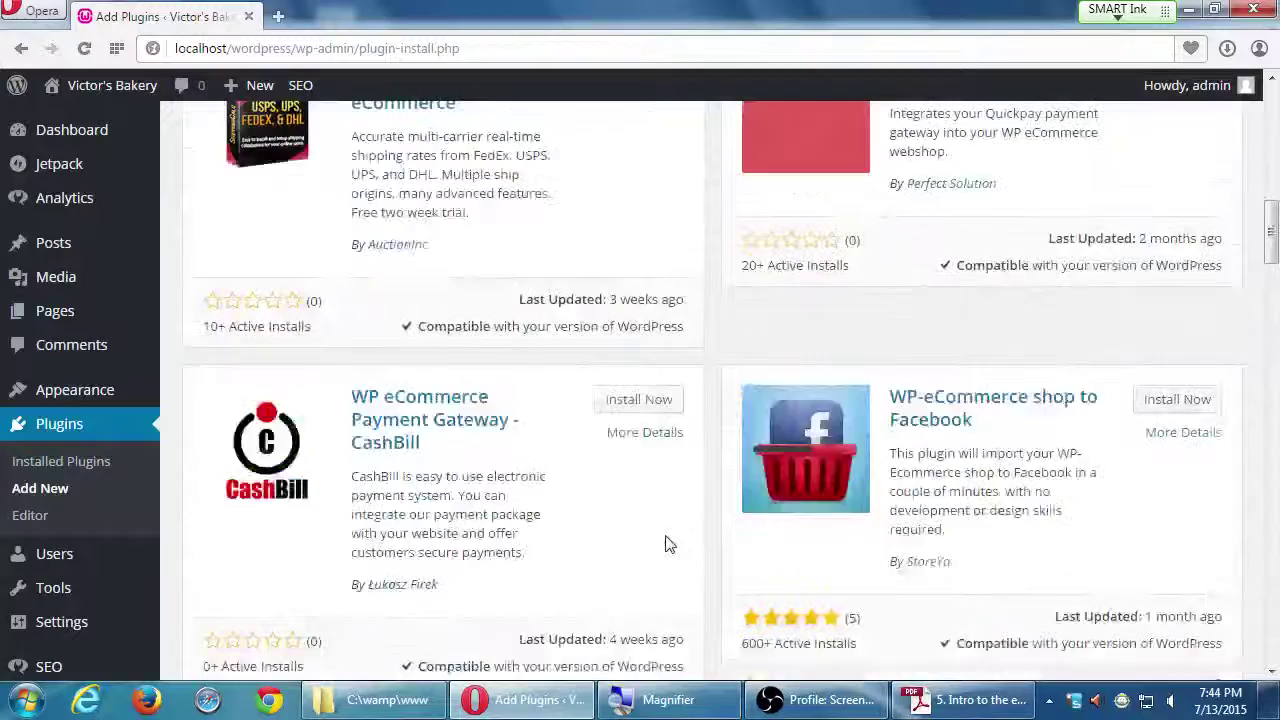
pyautogui.scroll(8, 669, 544)
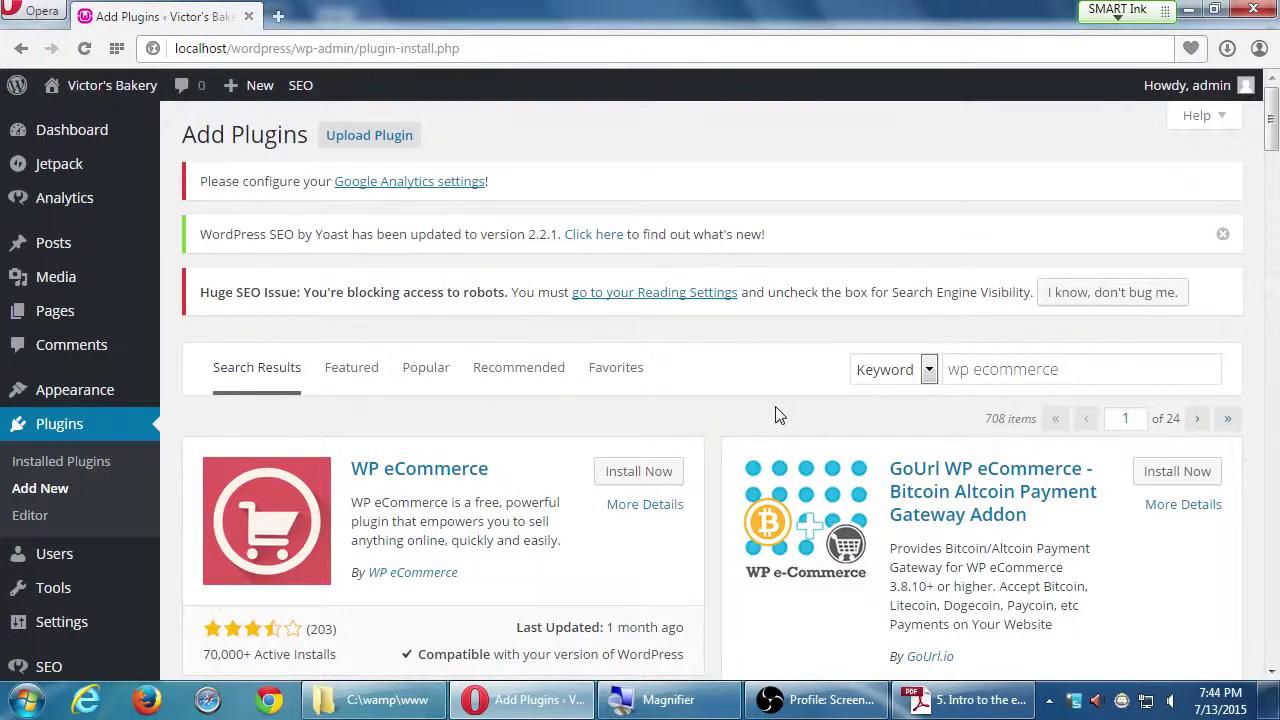
pyautogui.scroll(-3, 775, 406)
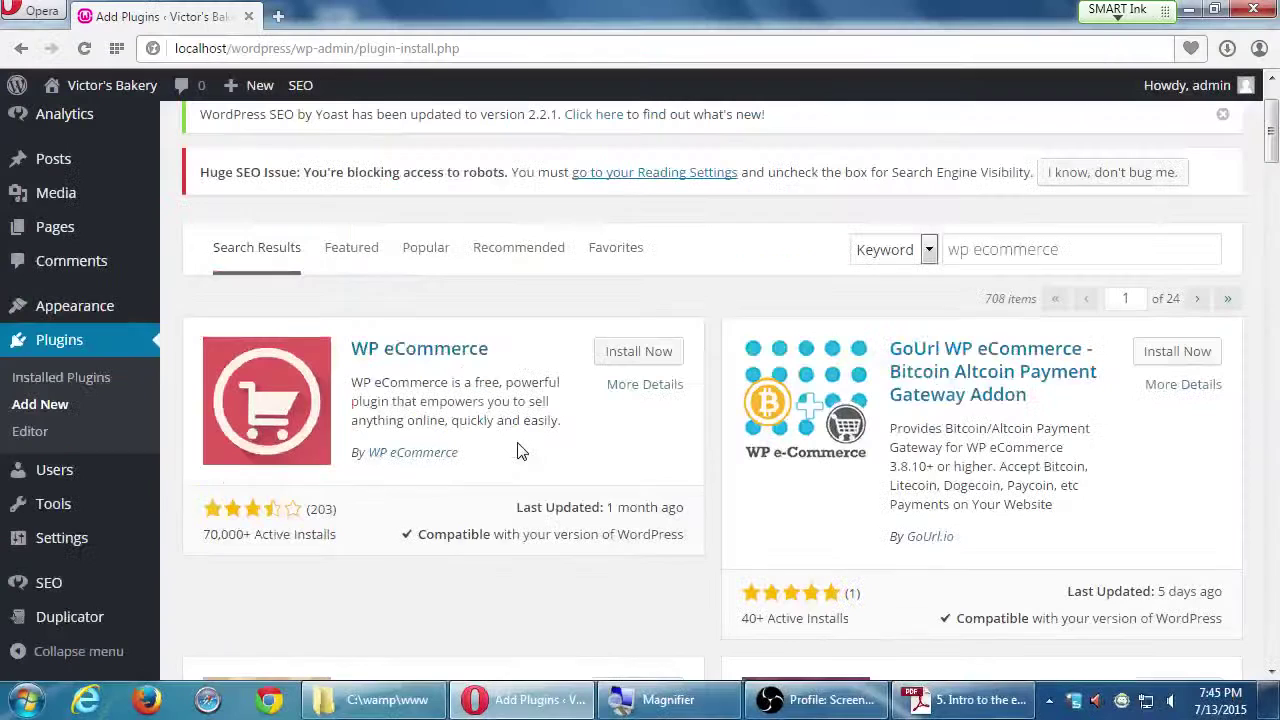
pyautogui.scroll(-2, 570, 466)
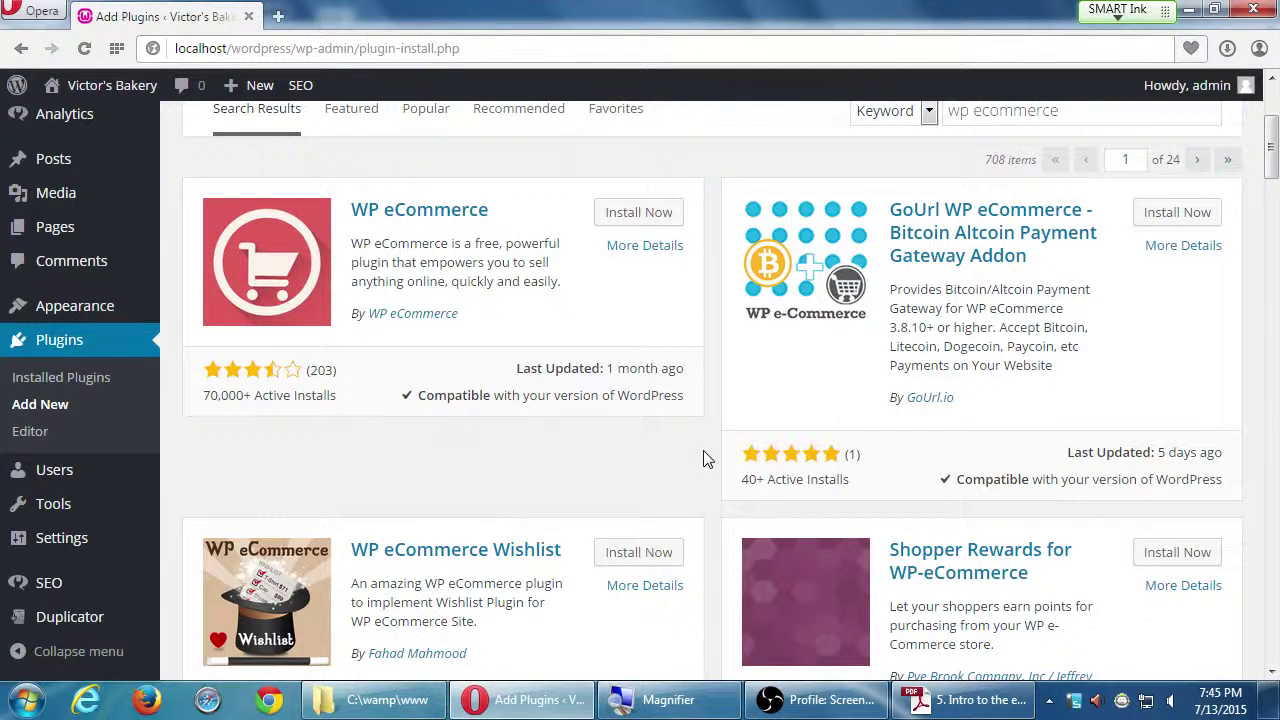
pyautogui.scroll(-4, 703, 451)
pyautogui.scroll(-5, 703, 458)
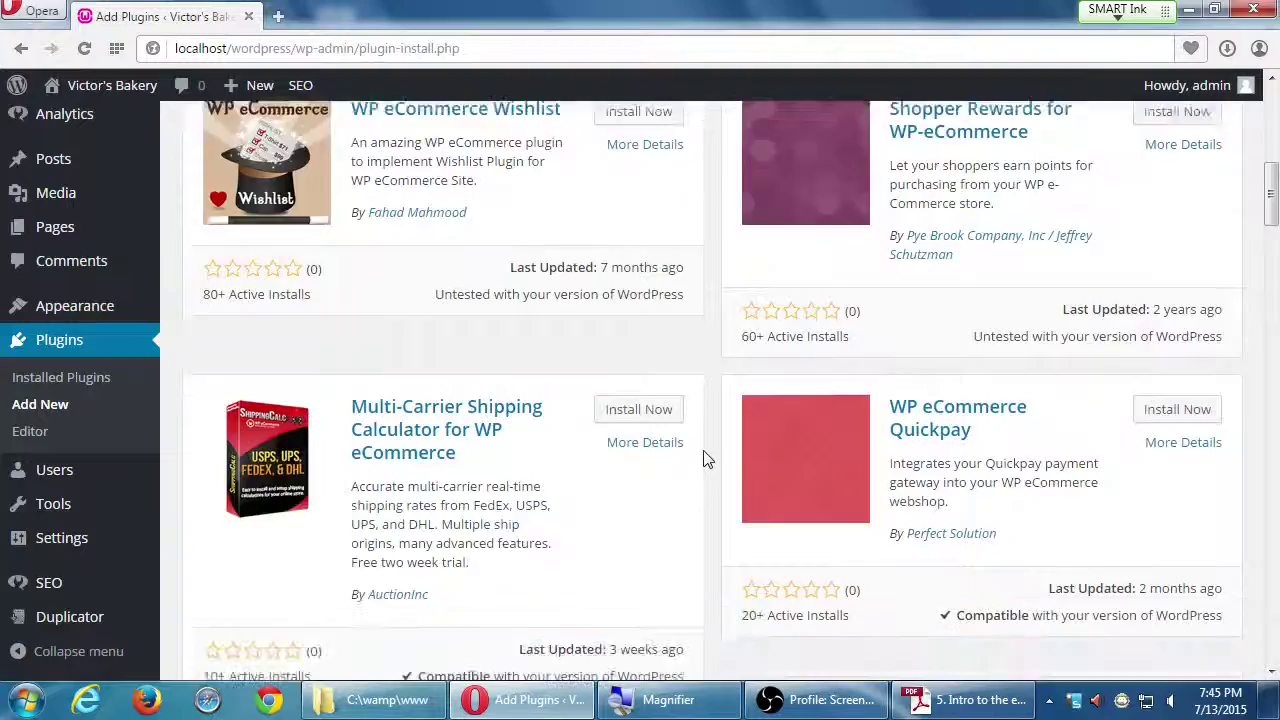
pyautogui.scroll(-2, 703, 458)
pyautogui.scroll(-3, 703, 458)
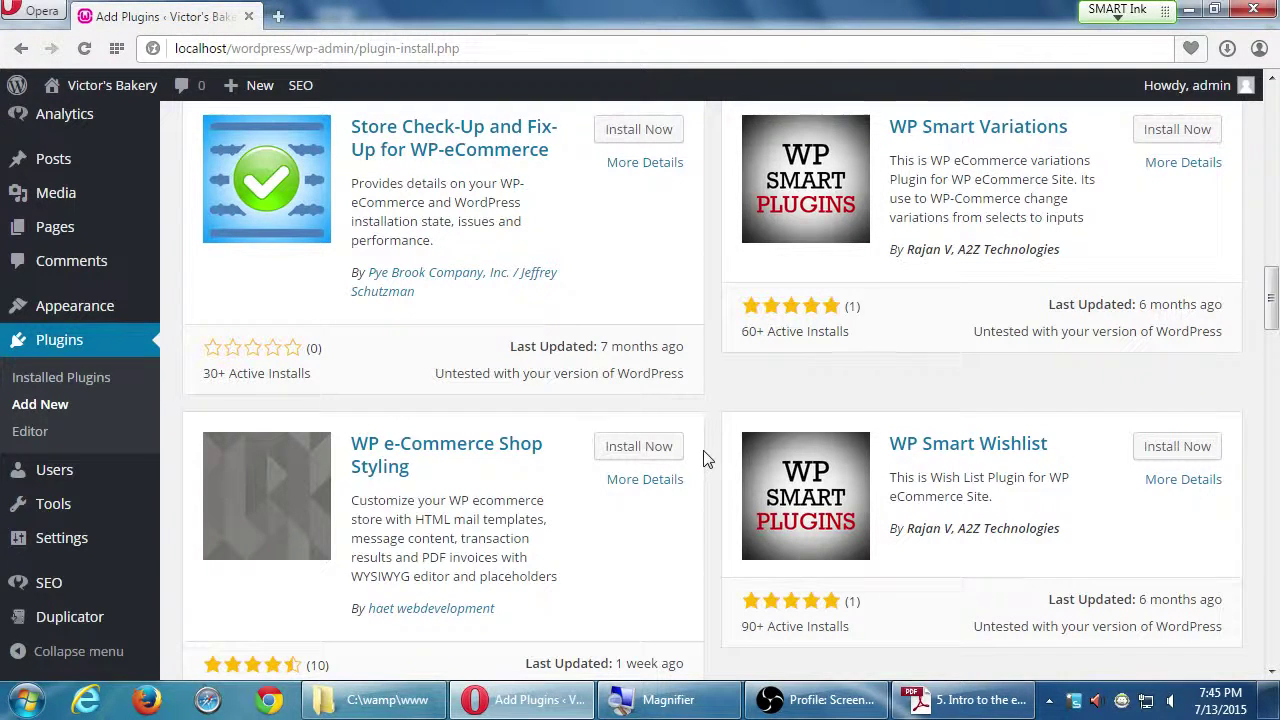
pyautogui.press('Home')
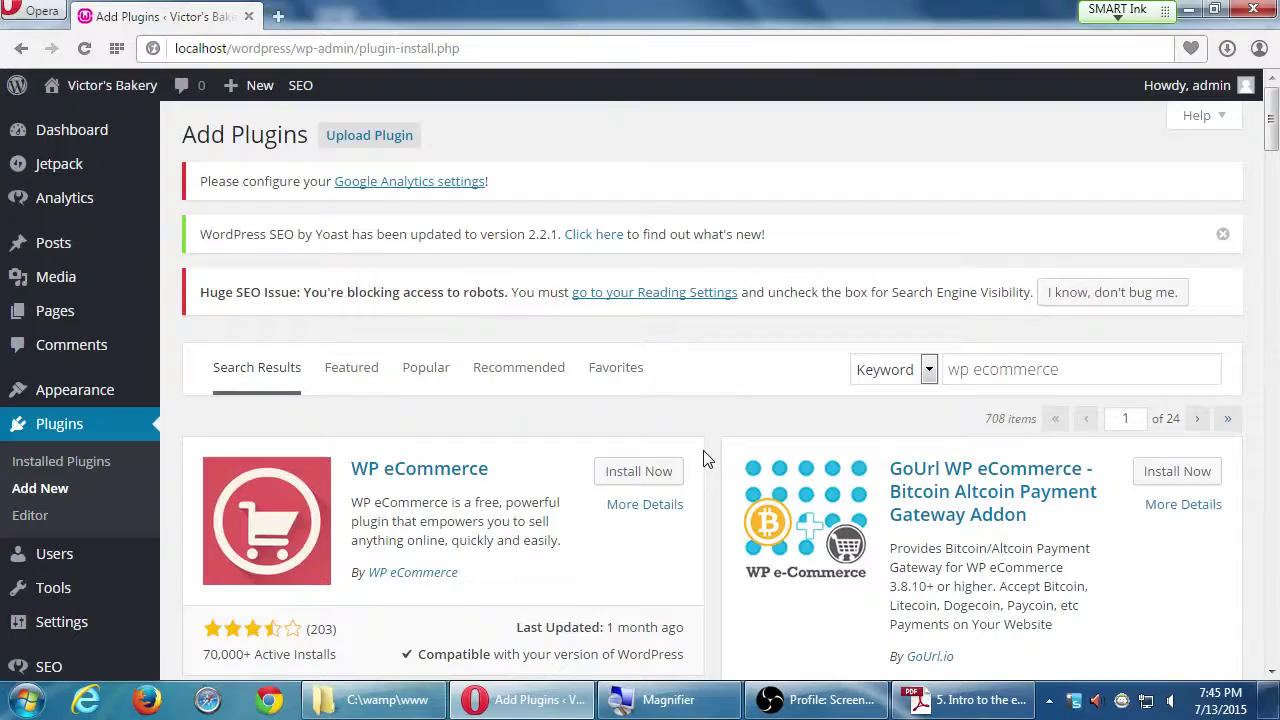
pyautogui.scroll(-3, 703, 458)
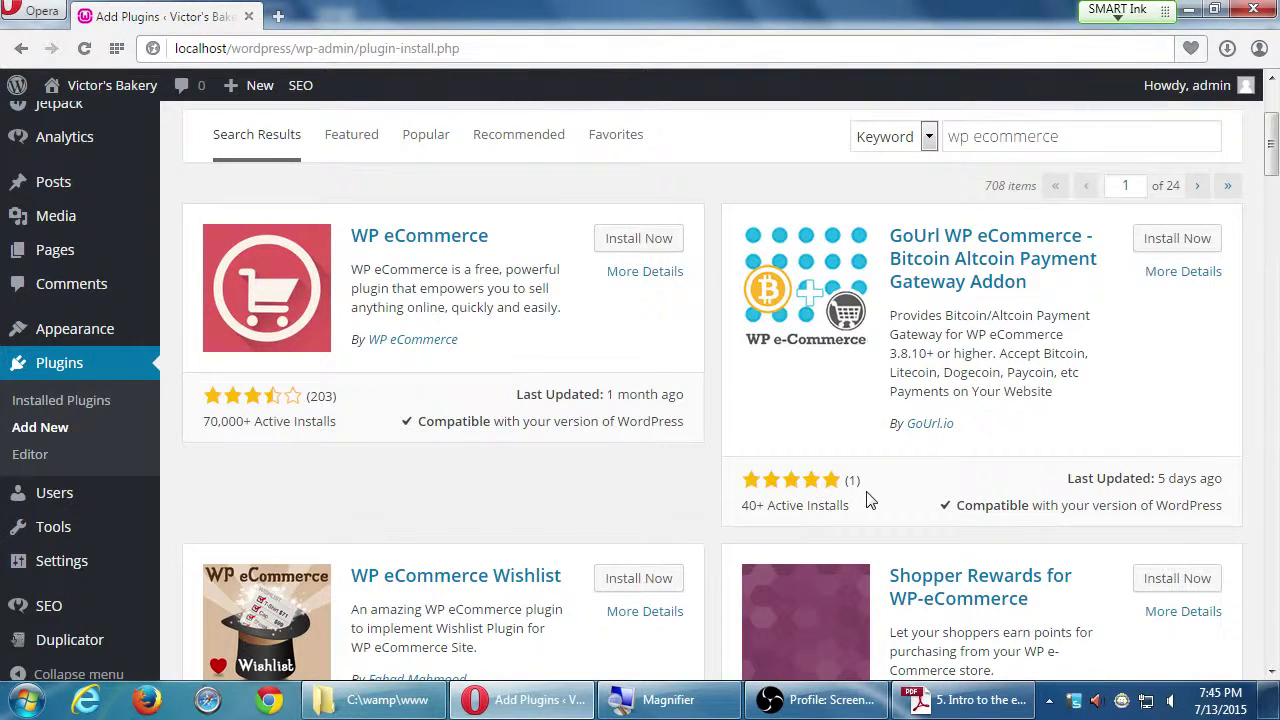
pyautogui.scroll(-10, 870, 500)
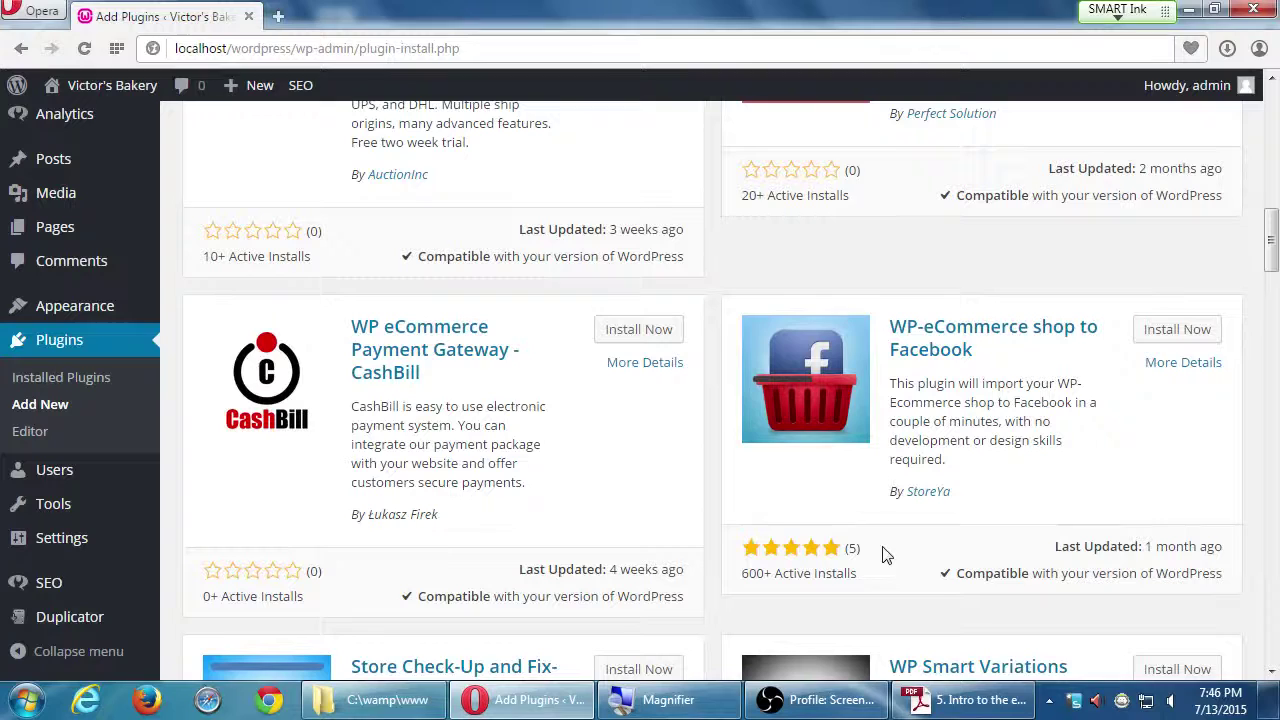
# - Scroll through the 708 wp ecommerce results and back toward the WP eCommerce listing
pyautogui.scroll(-3, 894, 522)
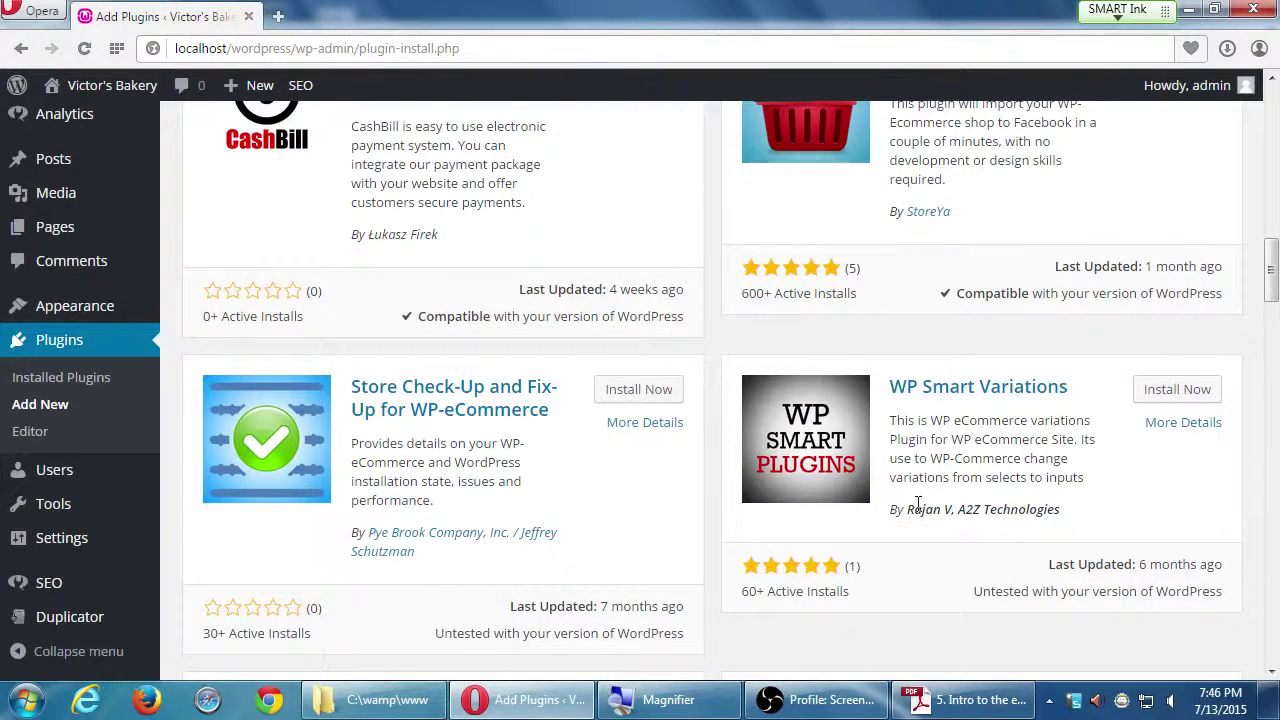
pyautogui.scroll(-5, 921, 510)
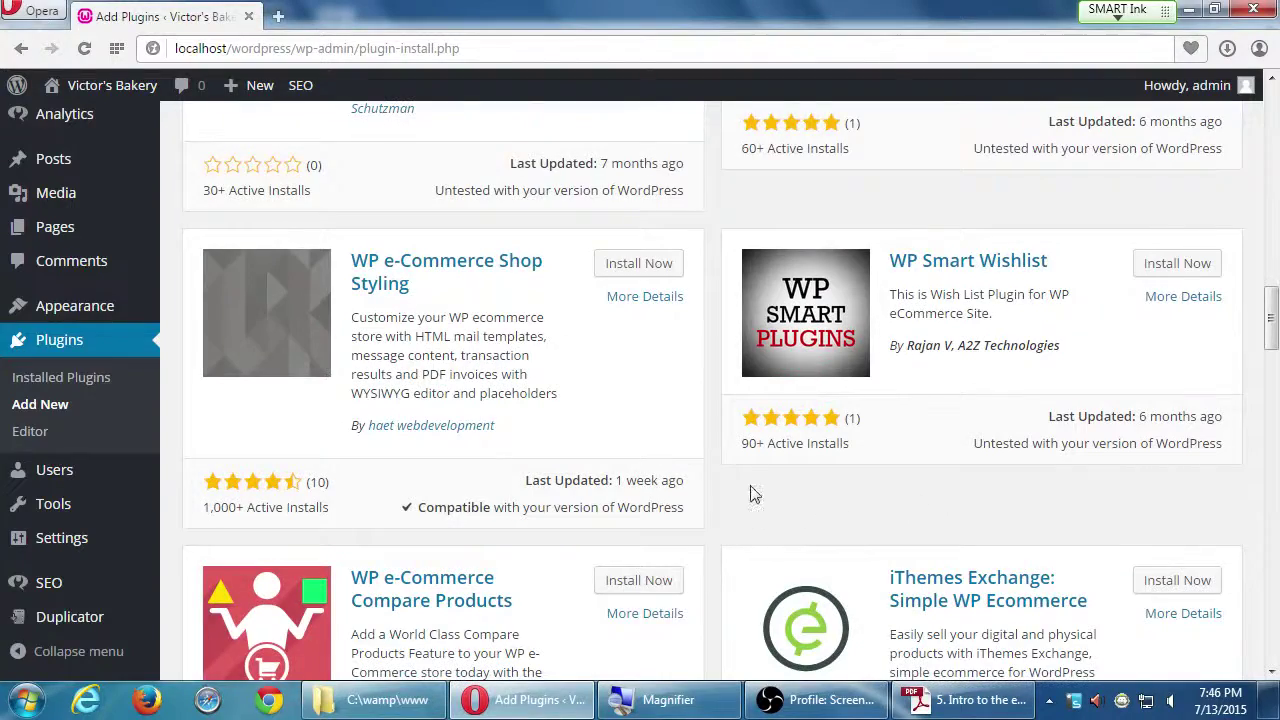
pyautogui.scroll(-2, 750, 495)
pyautogui.scroll(-3, 755, 490)
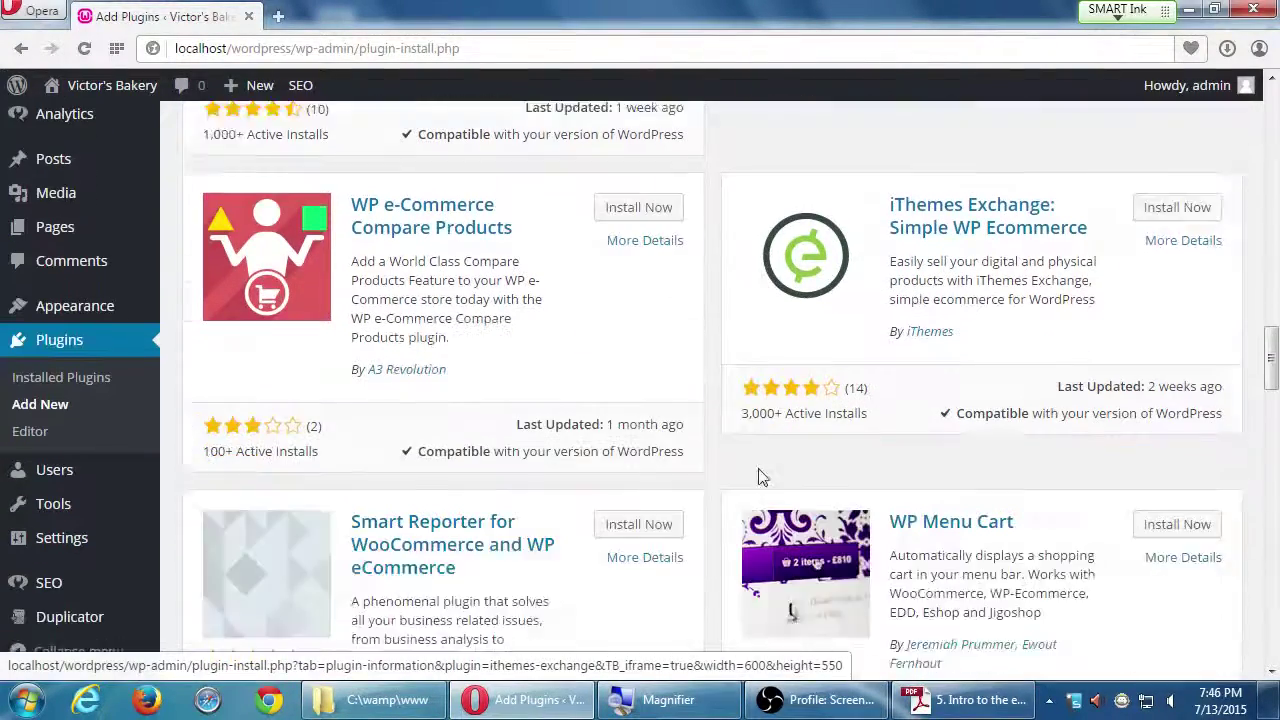
pyautogui.scroll(-2, 722, 490)
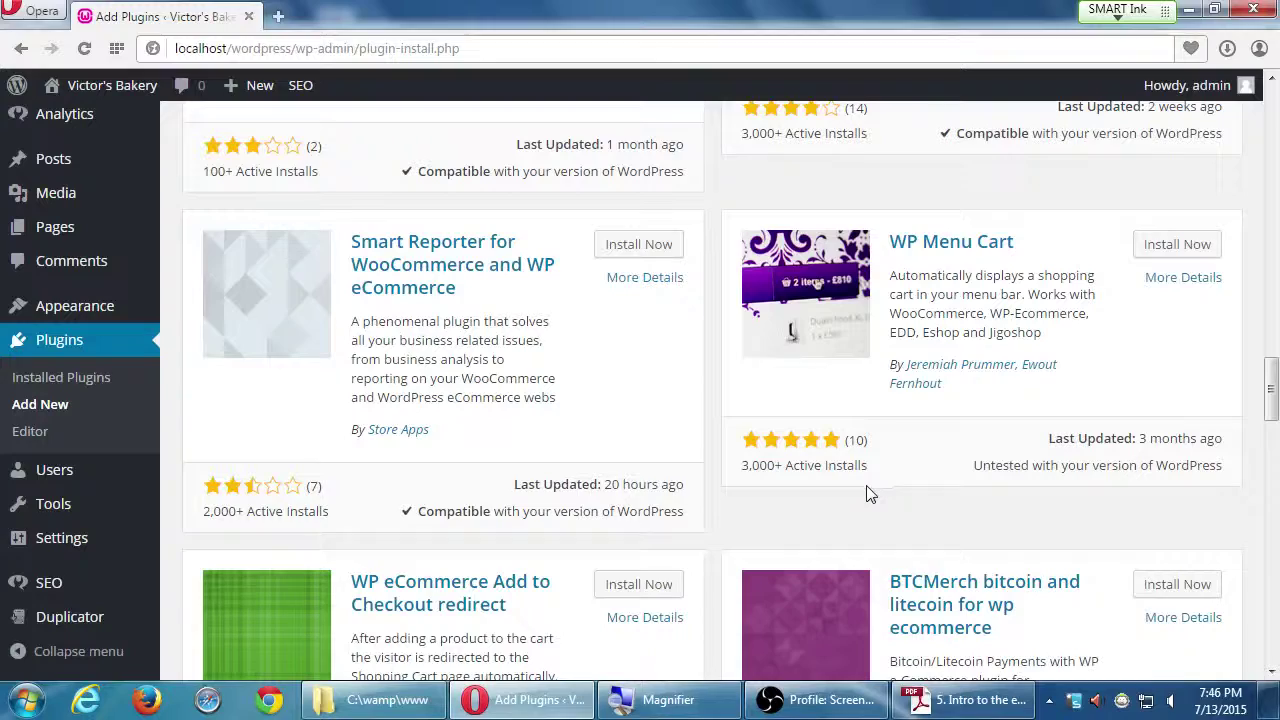
pyautogui.scroll(-1, 820, 490)
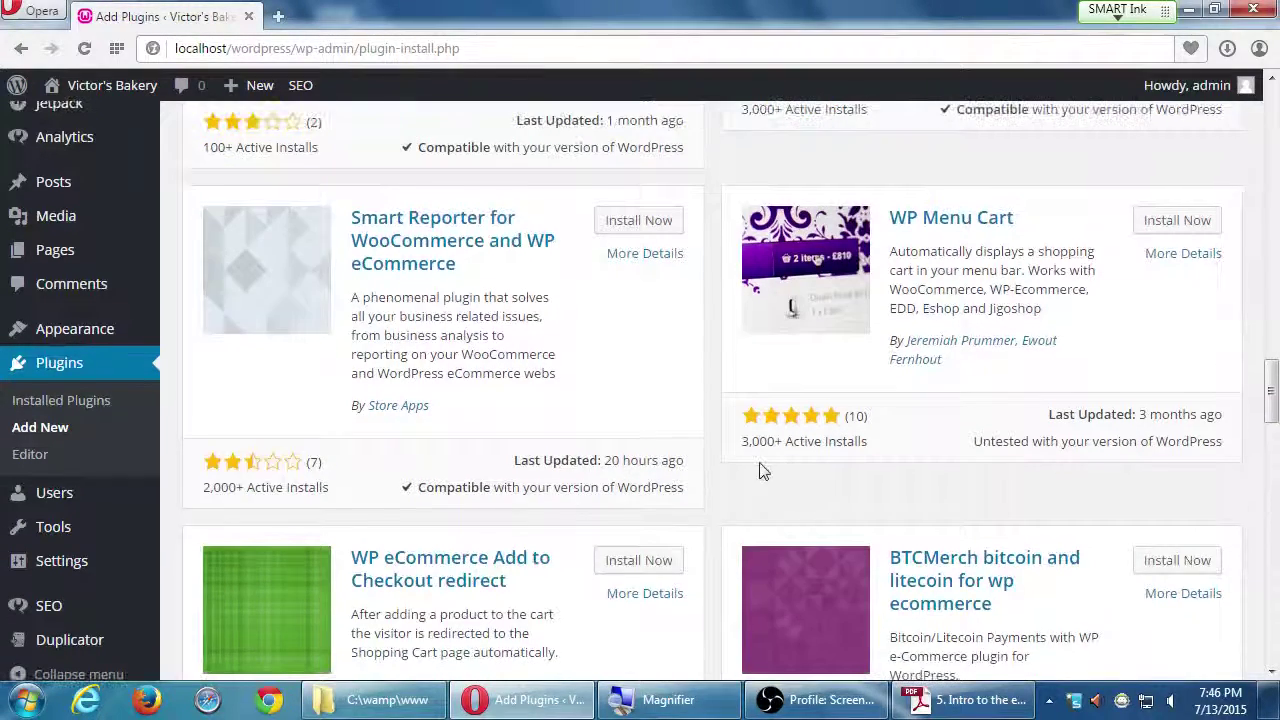
pyautogui.scroll(-9, 760, 470)
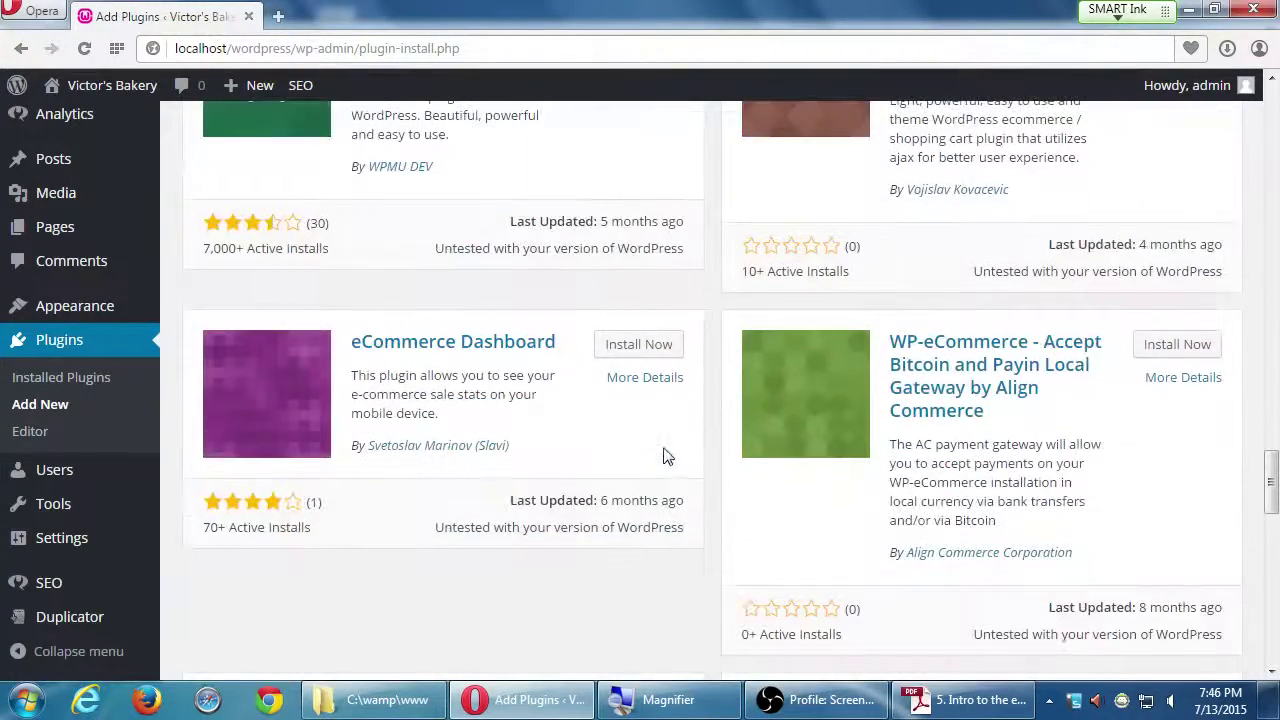
pyautogui.scroll(3, 357, 294)
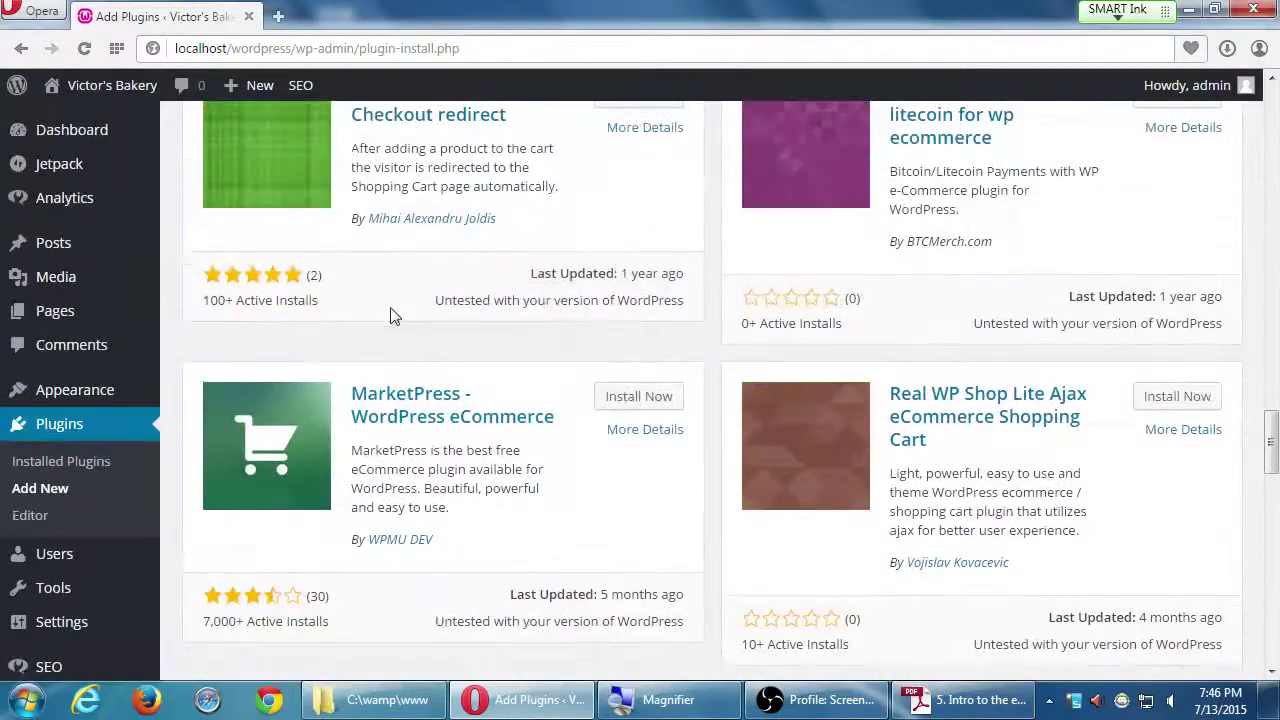
pyautogui.scroll(8, 390, 315)
pyautogui.scroll(-1, 394, 371)
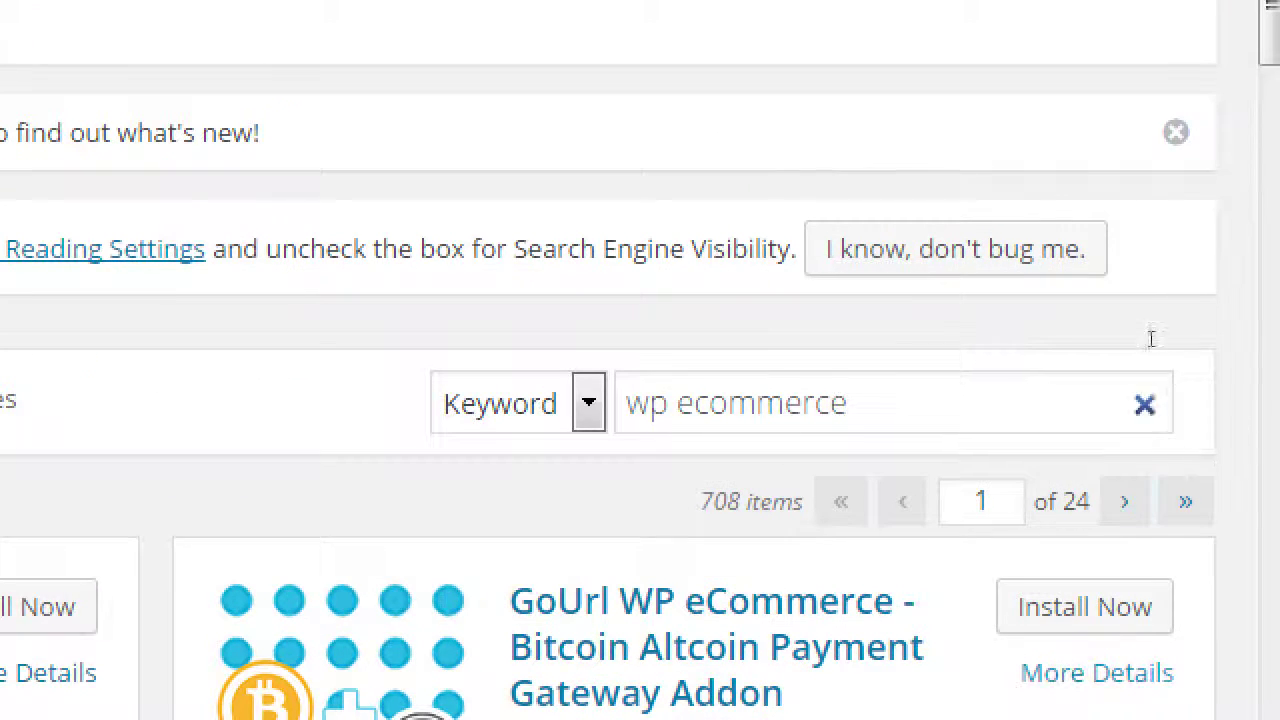
# - Replace the 'wp ecommerce' search text with 'woocommerce'
pyautogui.moveTo(682, 647); pyautogui.dragTo(964, 556)
pyautogui.hotkey('ctrl', 'a')
pyautogui.write('woo')
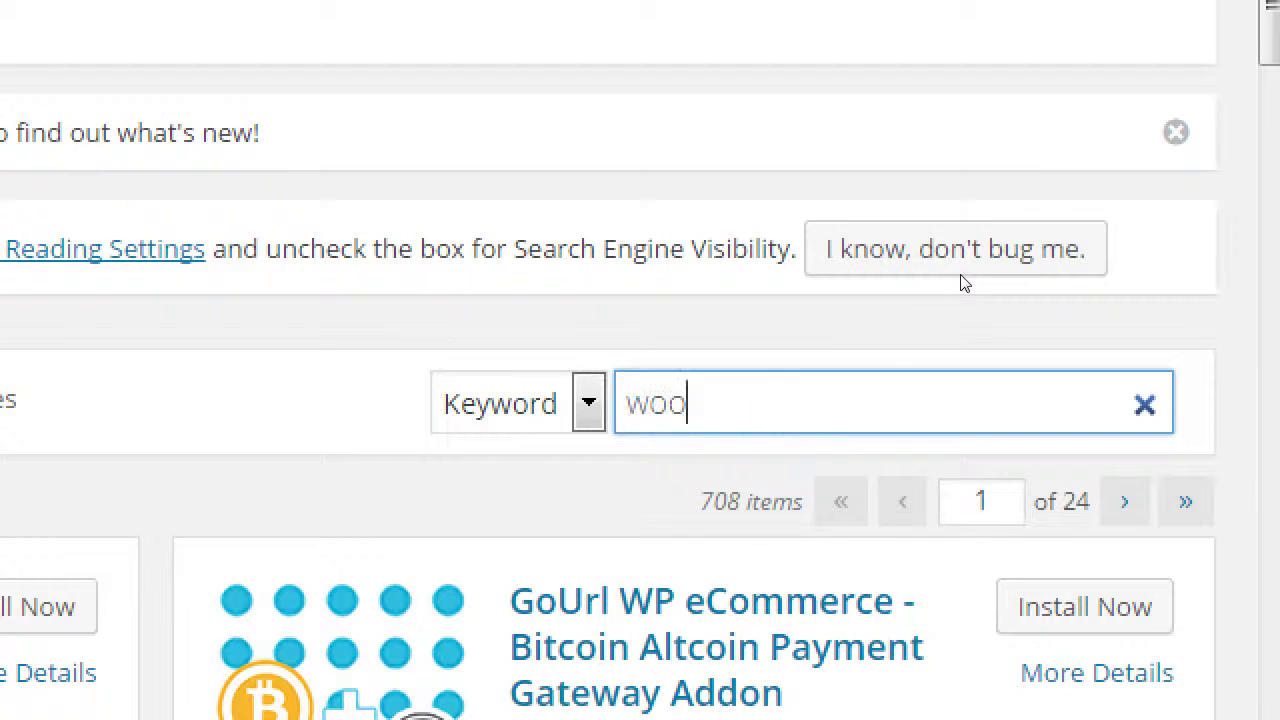
pyautogui.write('commerce')
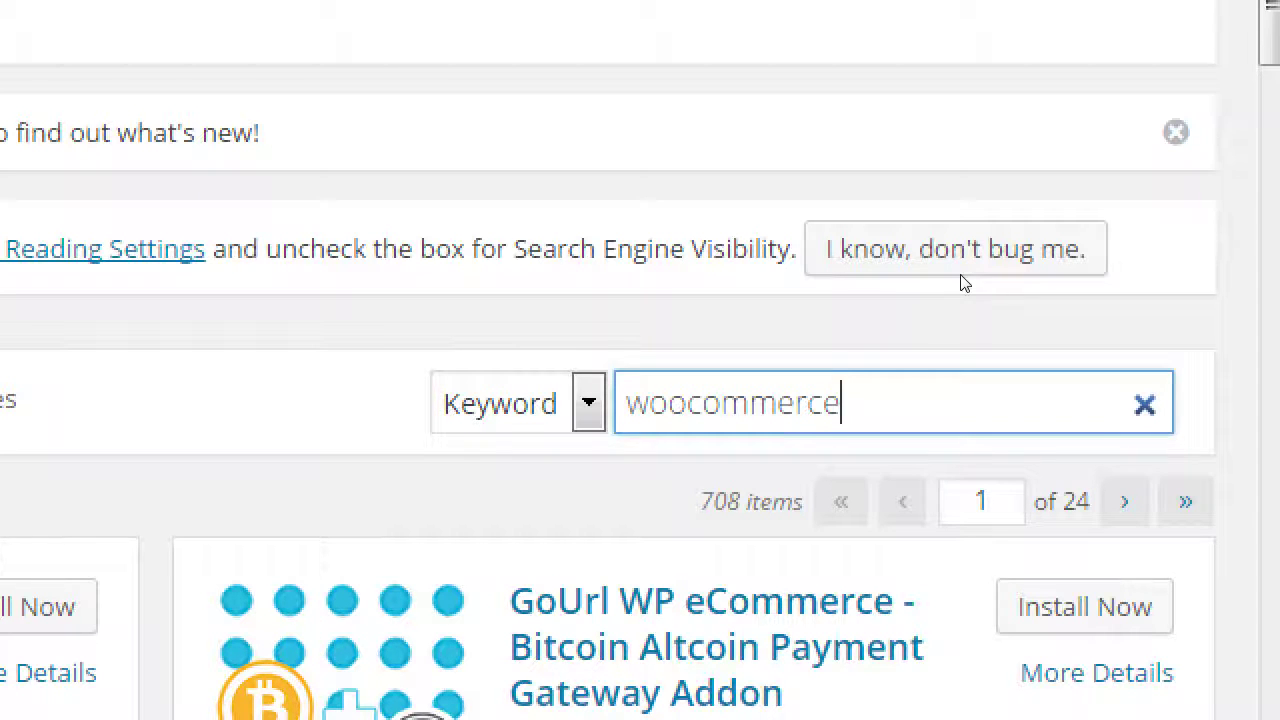
# - Dismiss the search engine visibility warning and review the 1,732 woocommerce results
pyautogui.click(913, 276)
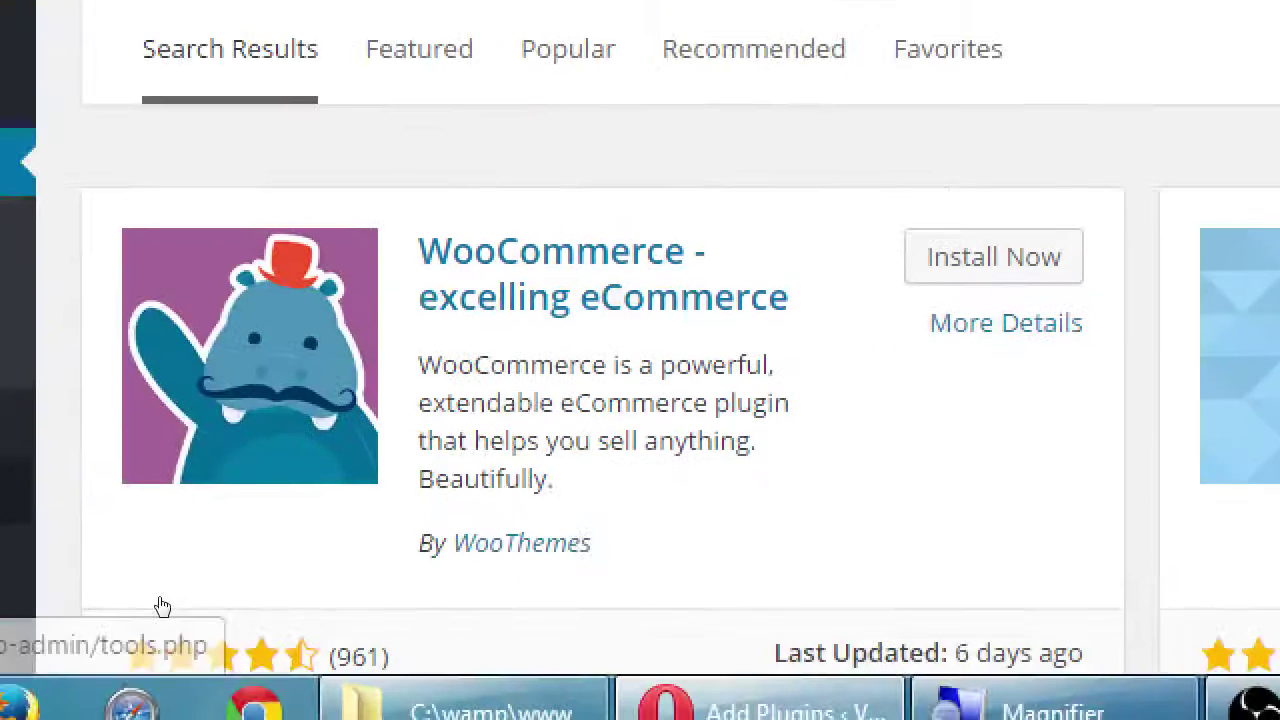
pyautogui.moveTo(157, 606)
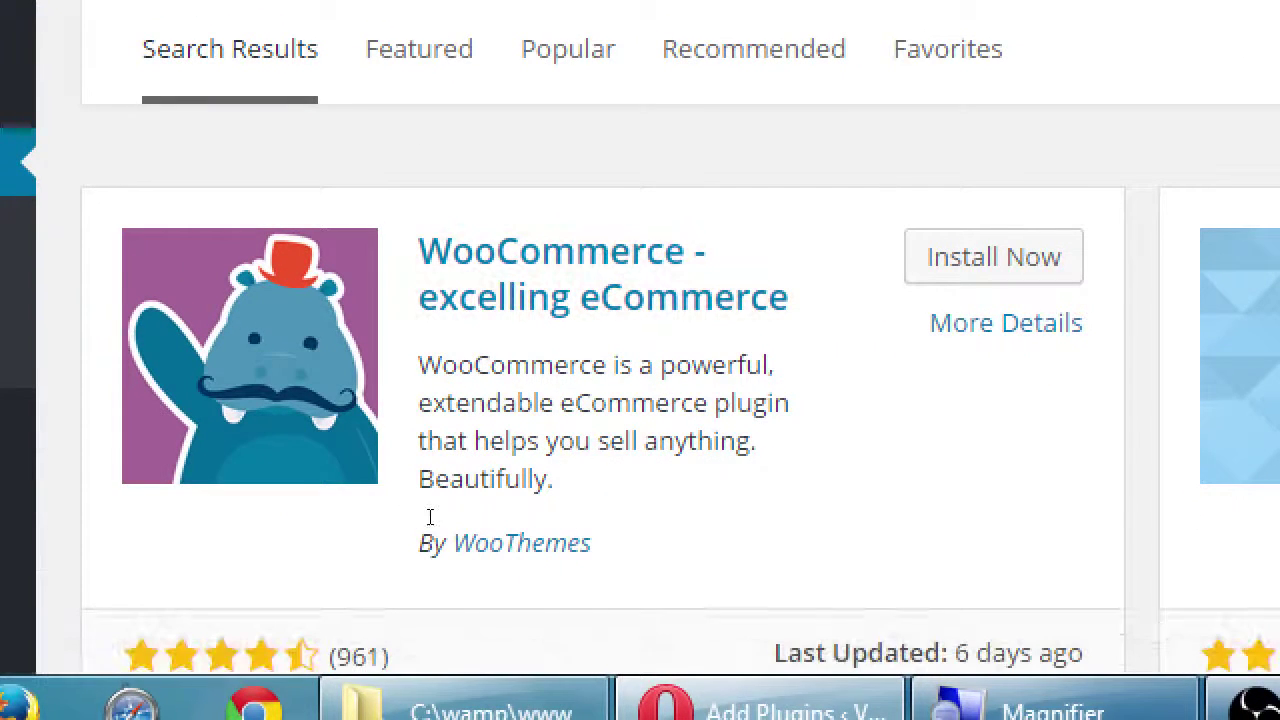
pyautogui.scroll(-1, 456, 592)
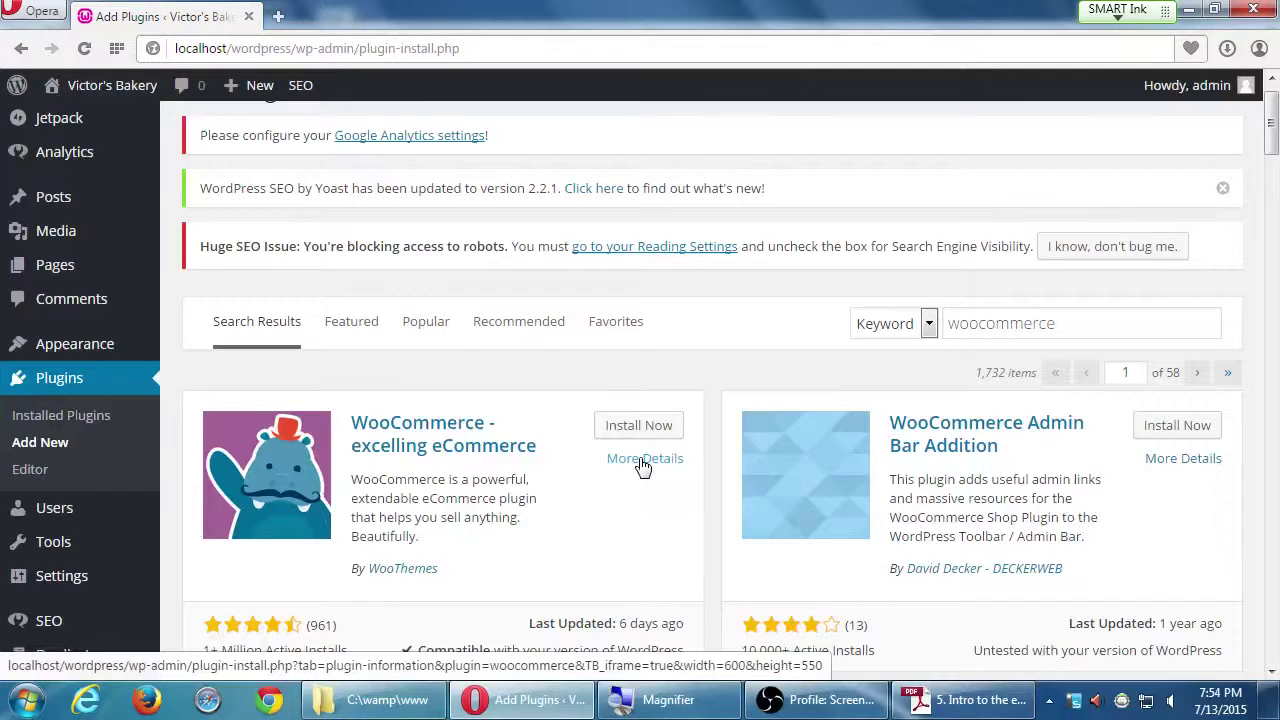
pyautogui.scroll(1, 800, 343)
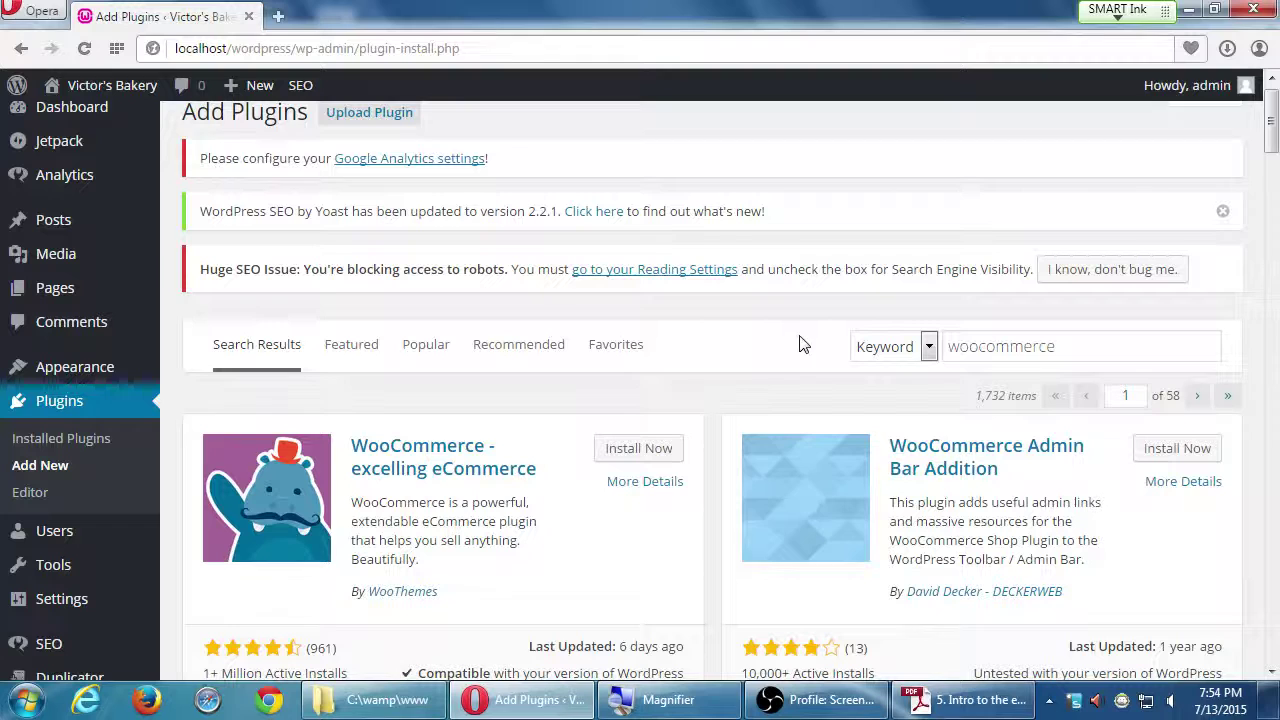
pyautogui.scroll(-1, 794, 357)
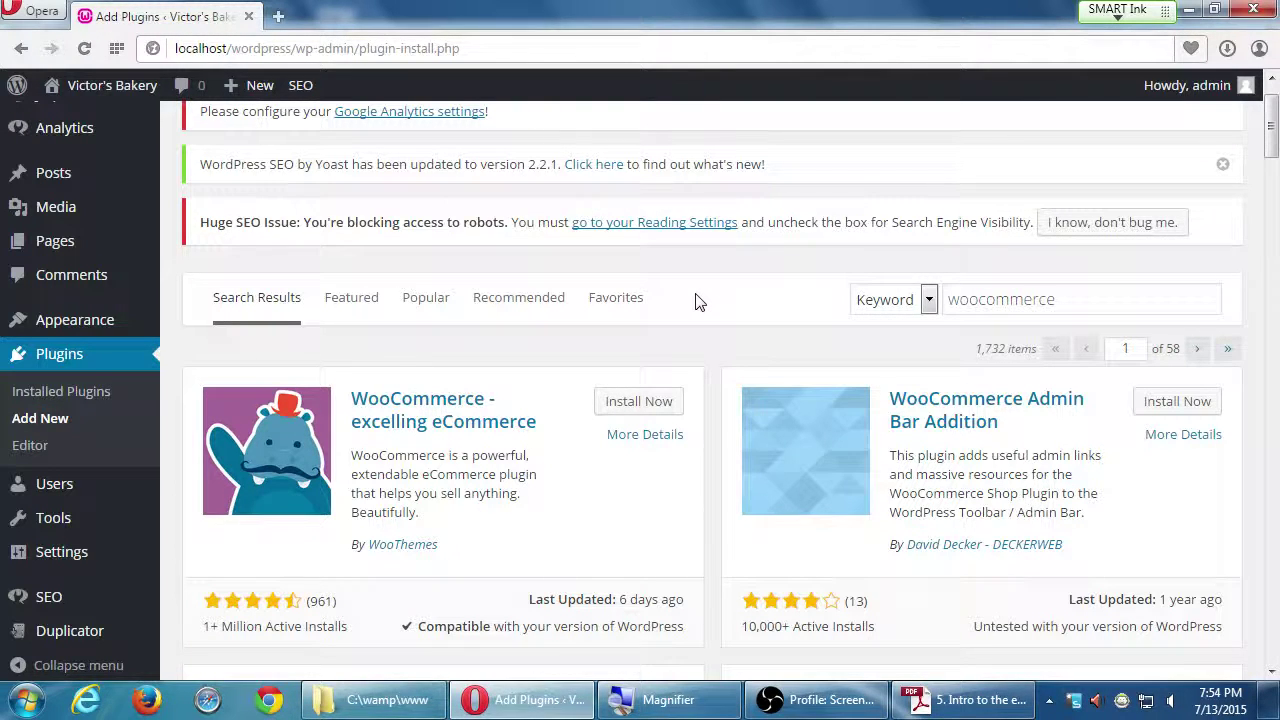
# - View More Details for WooCommerce - excelling eCommerce and scroll its description back to the top
pyautogui.click(660, 434)
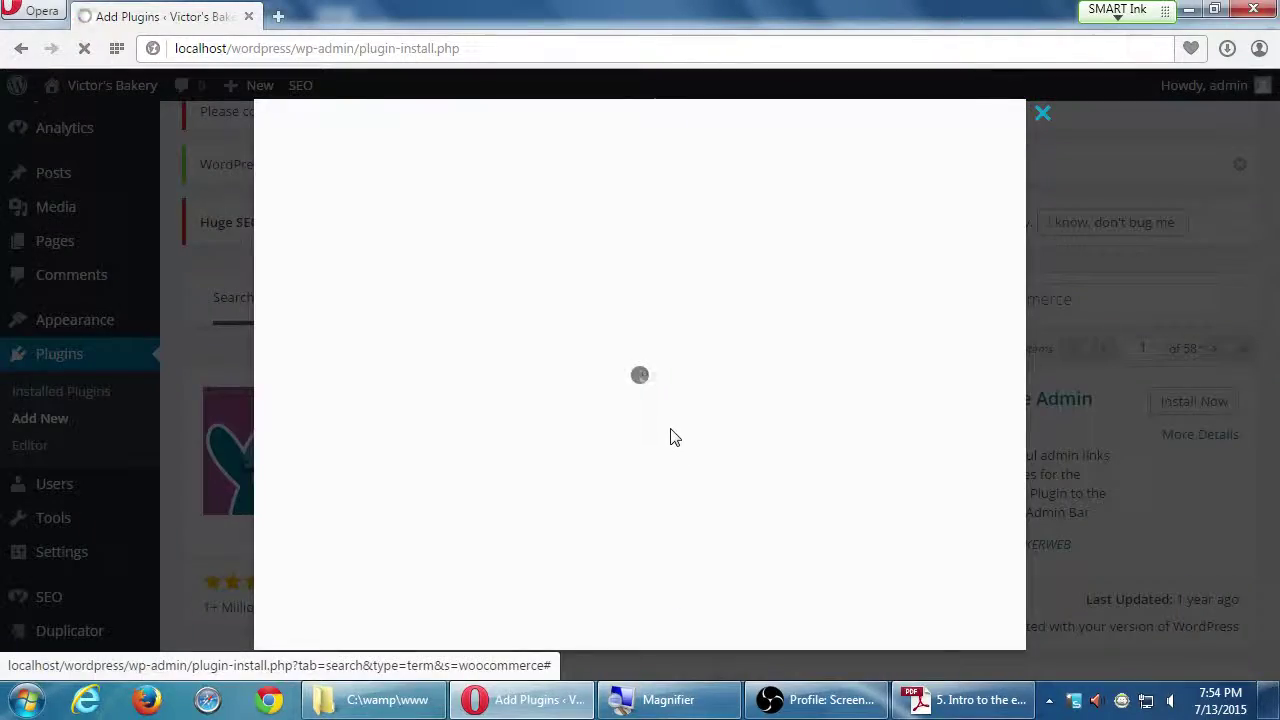
pyautogui.scroll(-10, 675, 426)
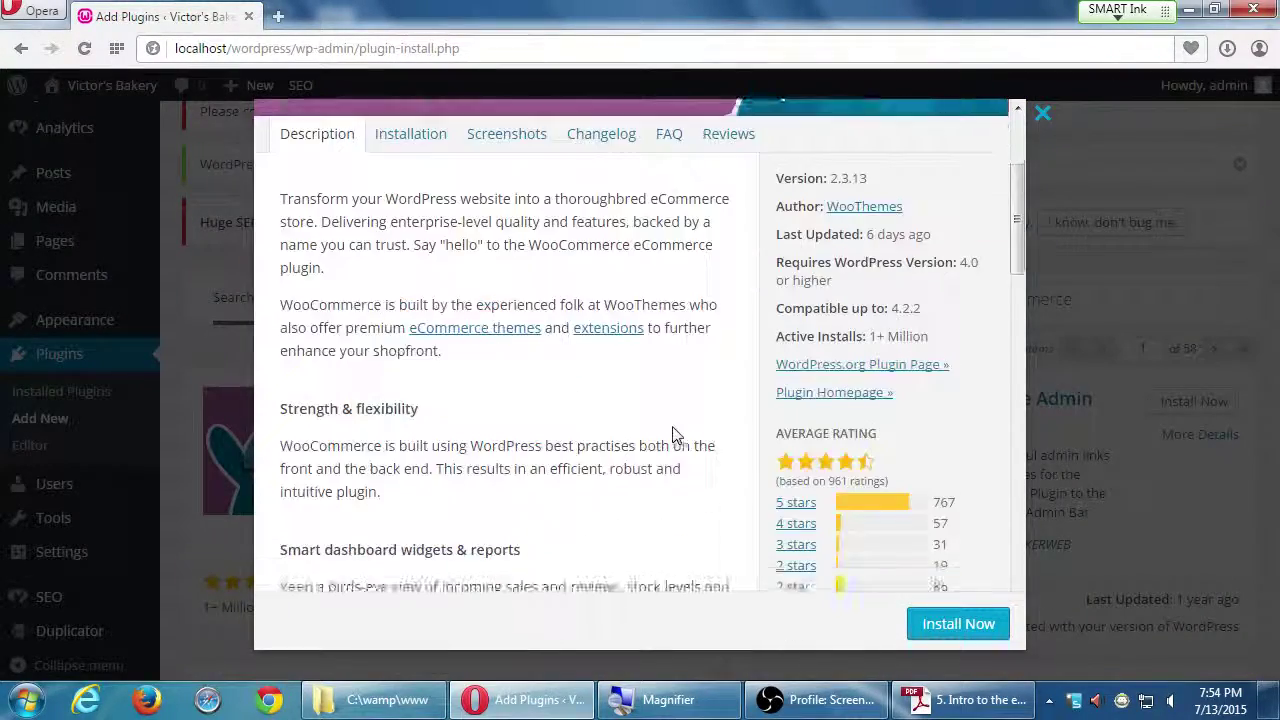
pyautogui.scroll(-15, 676, 424)
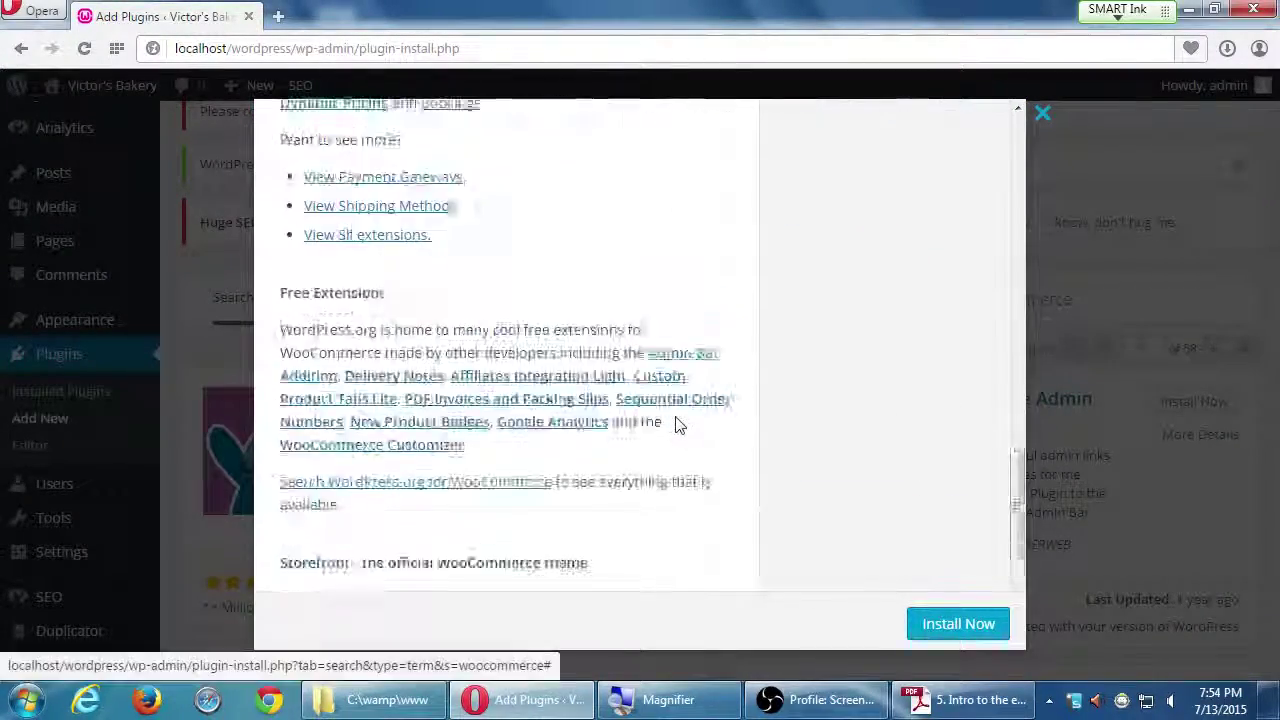
pyautogui.scroll(12, 676, 422)
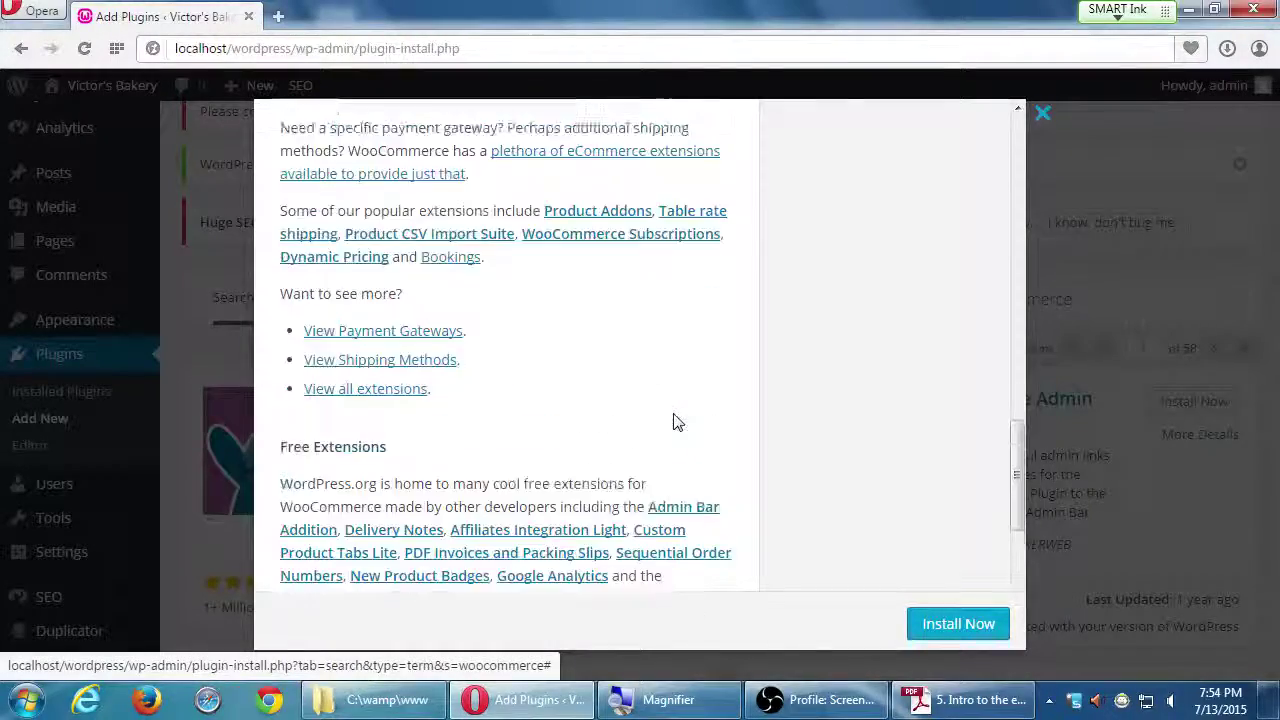
pyautogui.scroll(8, 676, 418)
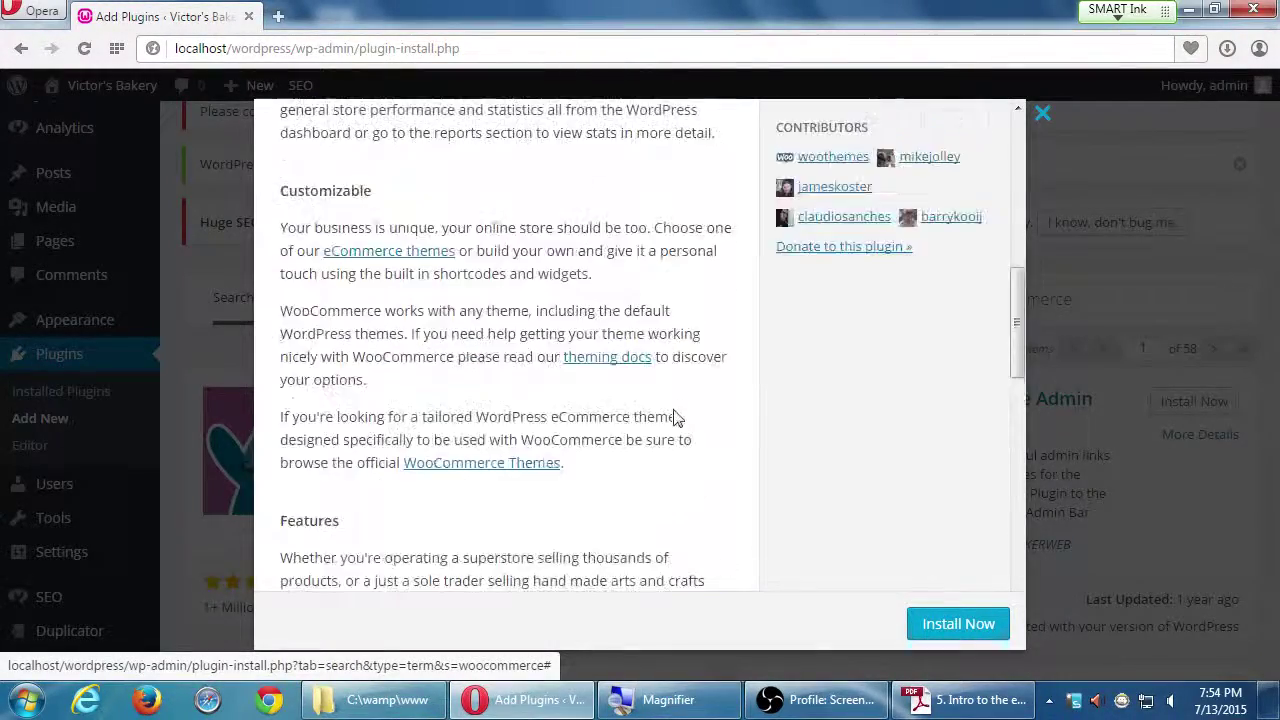
pyautogui.scroll(5, 676, 418)
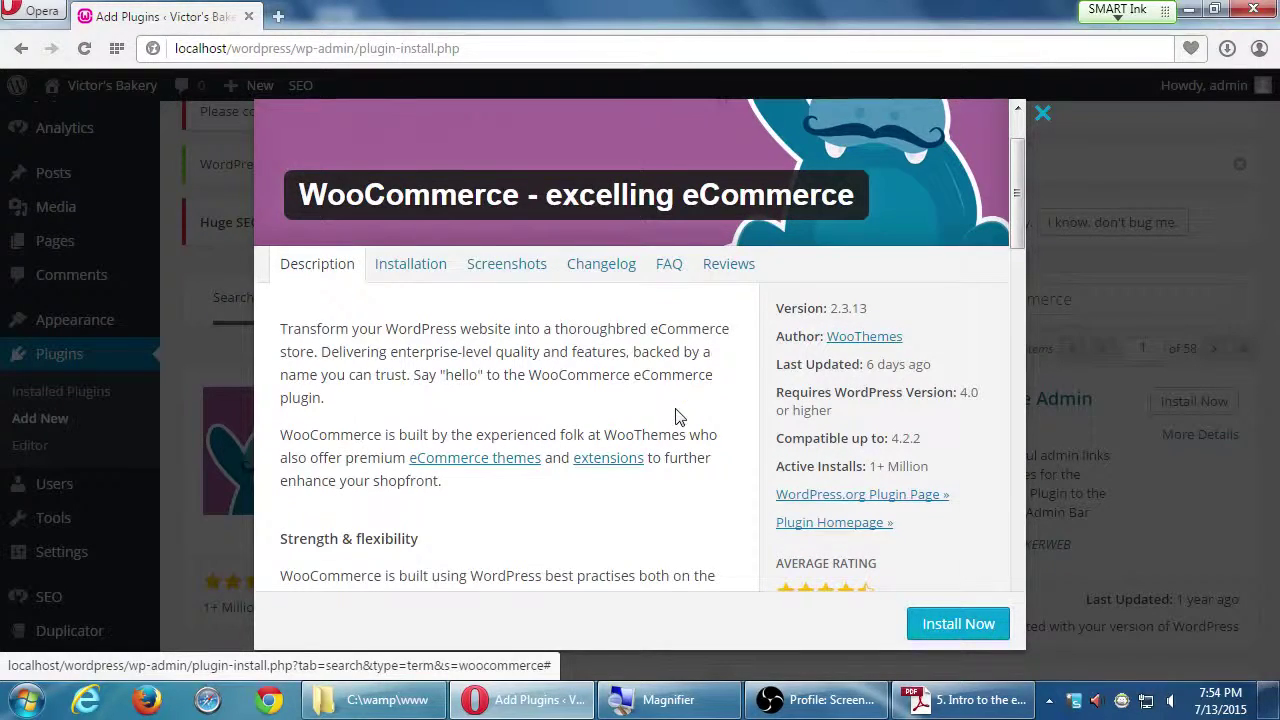
# - Close the WooCommerce plugin details to return to the 'wp ecommerce' search results
pyautogui.click(229, 345)
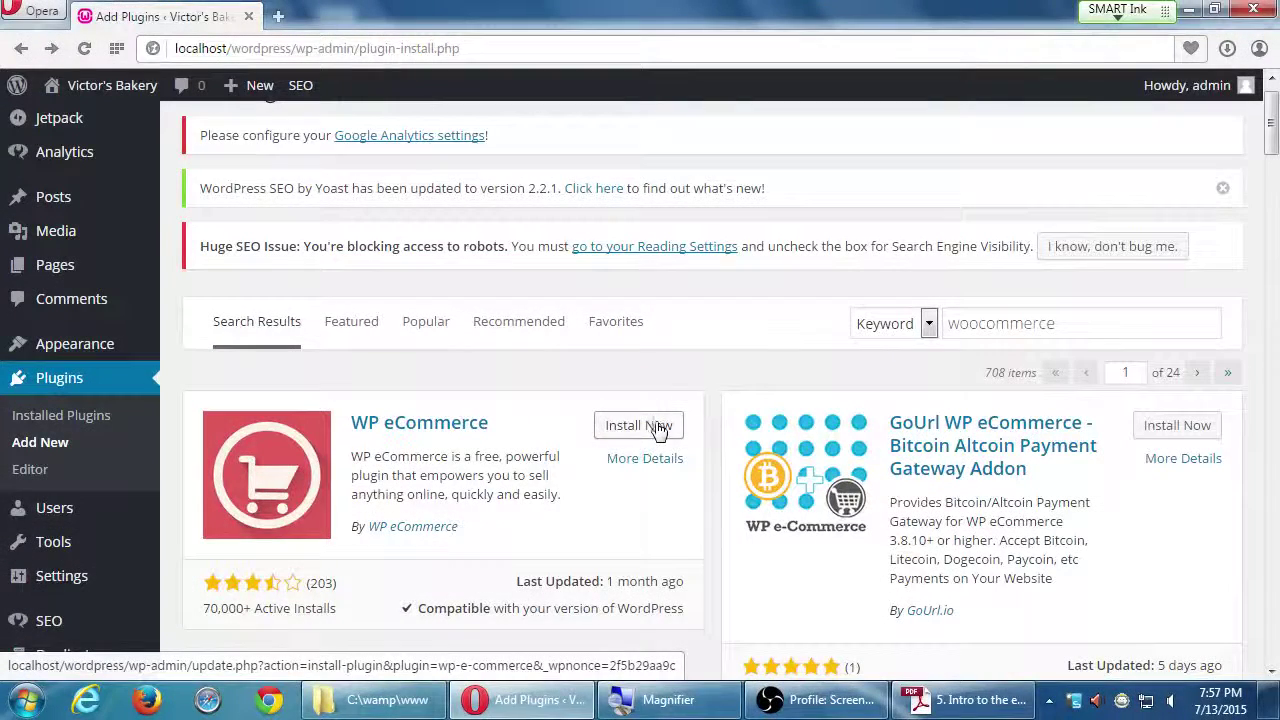
# - Install the WP eCommerce 3.9.4 plugin from the search results
pyautogui.click(658, 427)
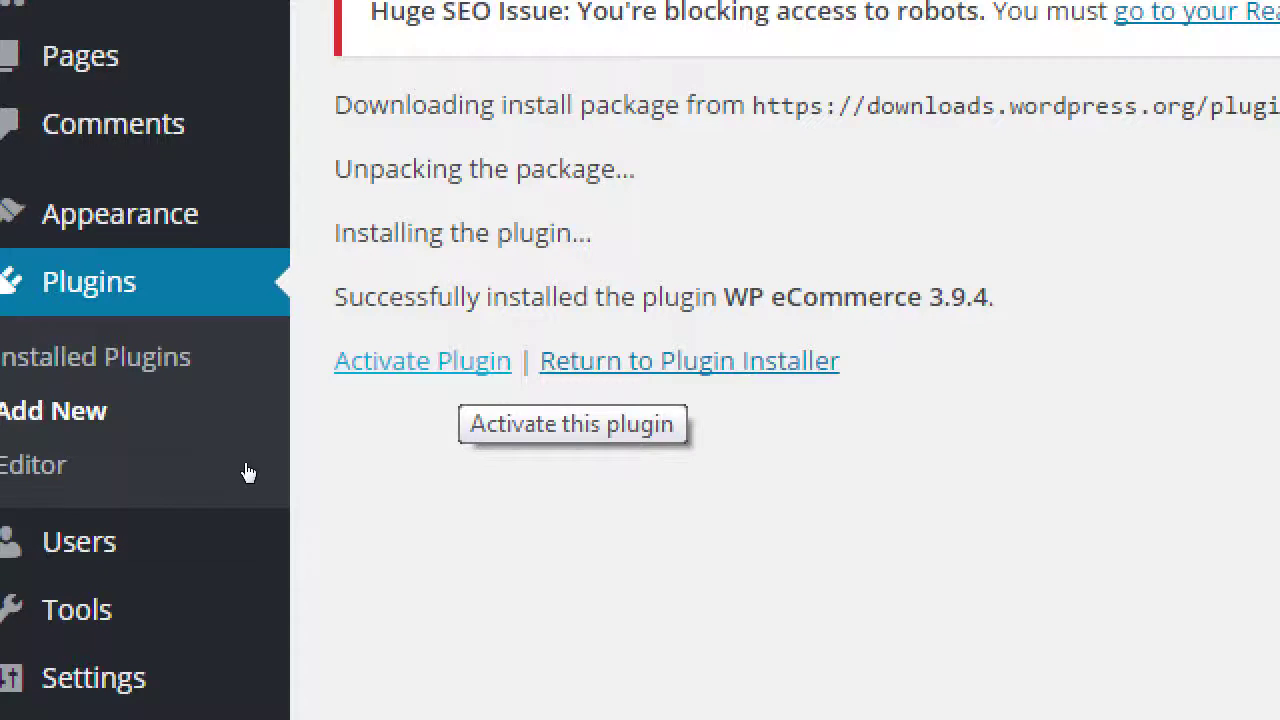
pyautogui.press('Tab')
# - Activate the newly installed WP eCommerce plugin
pyautogui.click(468, 362)
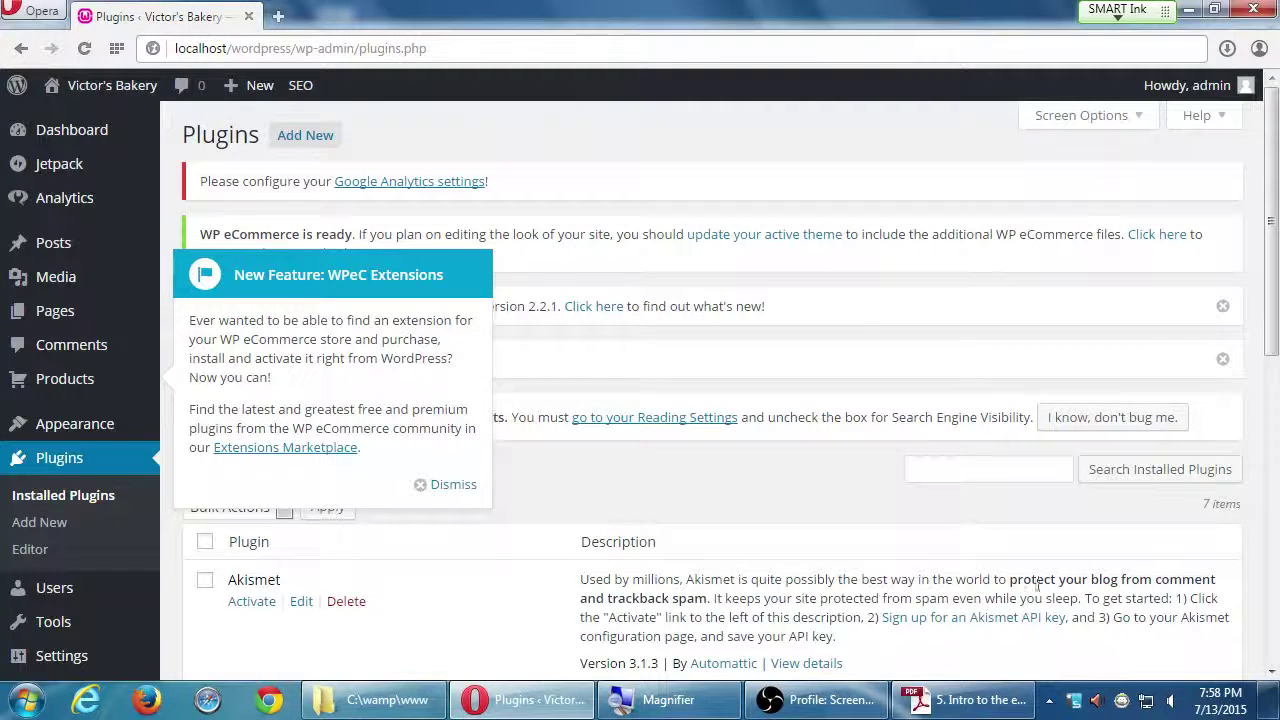
# - Switch to the '5. Intro to the eCommerce Plugin' PDF in Adobe Reader
pyautogui.click(1028, 704)
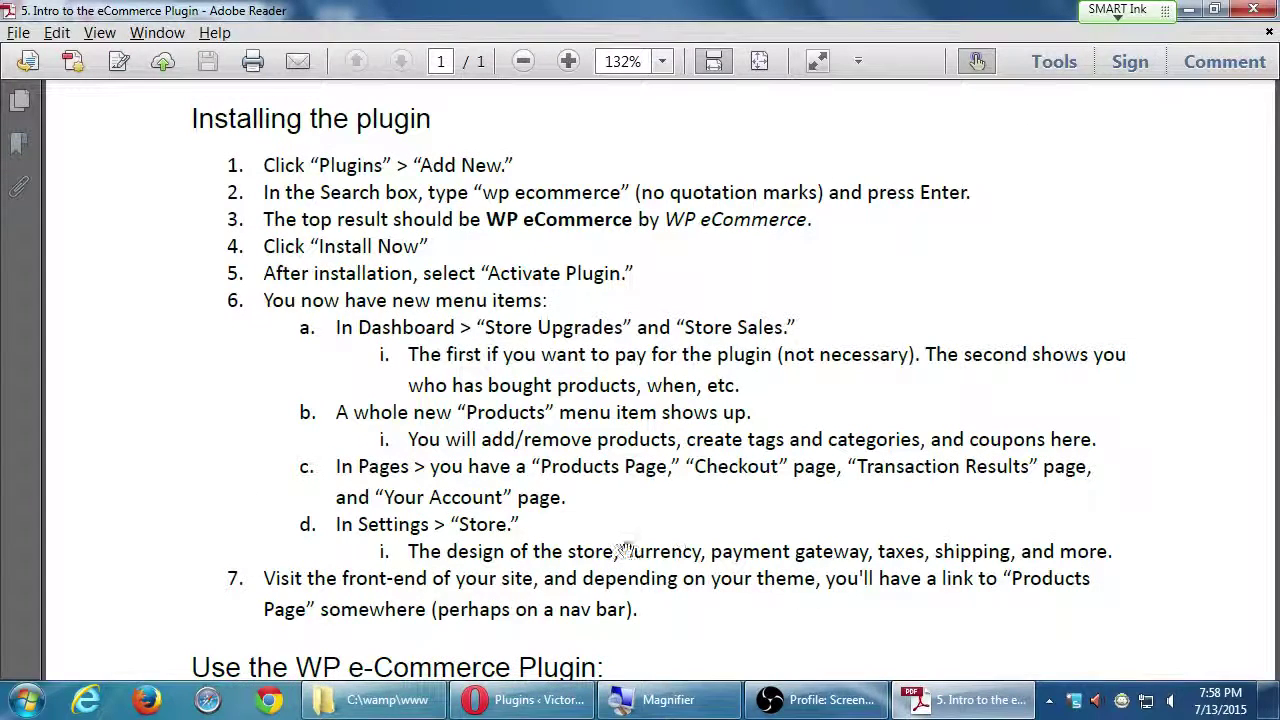